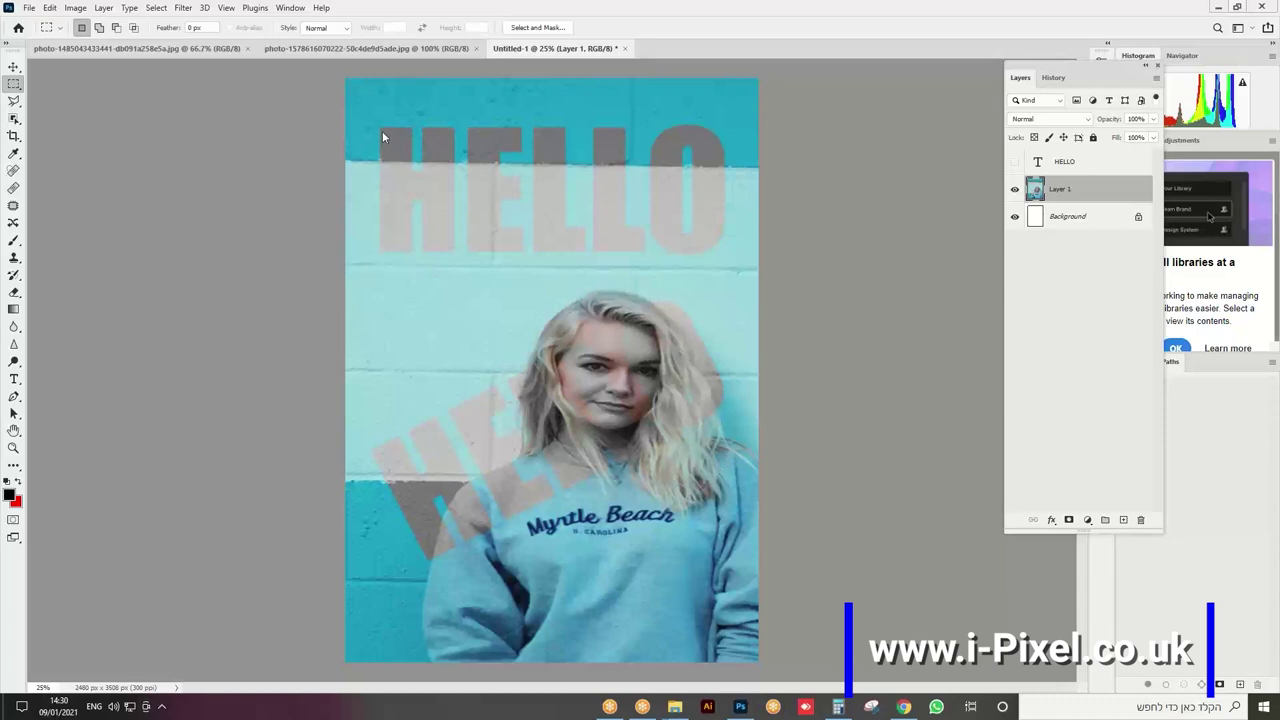
- Nudge the photo layer slightly with the Move tool, then delete it, leaving a blank white page
{"action": "left_click", "coordinate": [610, 229]}
{"action": "left_click", "coordinate": [14, 65]}
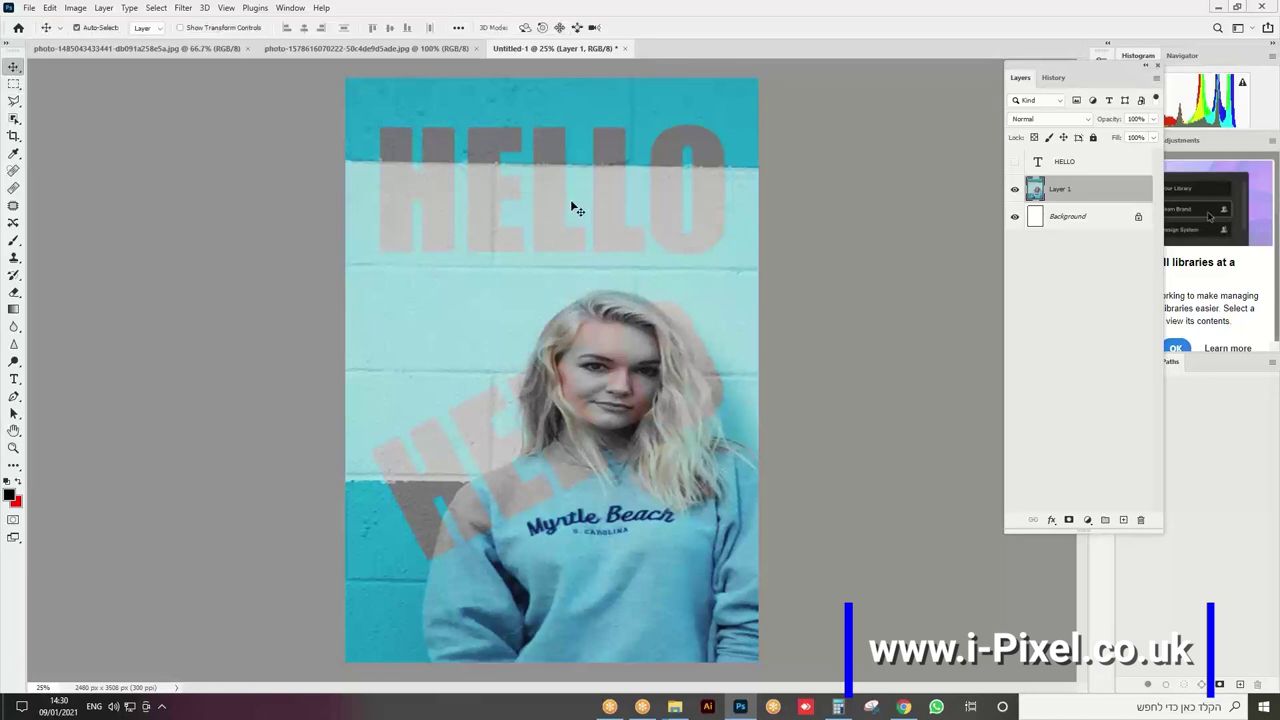
{"action": "mouse_move", "coordinate": [574, 209]}
{"action": "left_mouse_down"}
{"action": "mouse_move", "coordinate": [522, 239]}
{"action": "mouse_move", "coordinate": [580, 209]}
{"action": "left_mouse_up"}
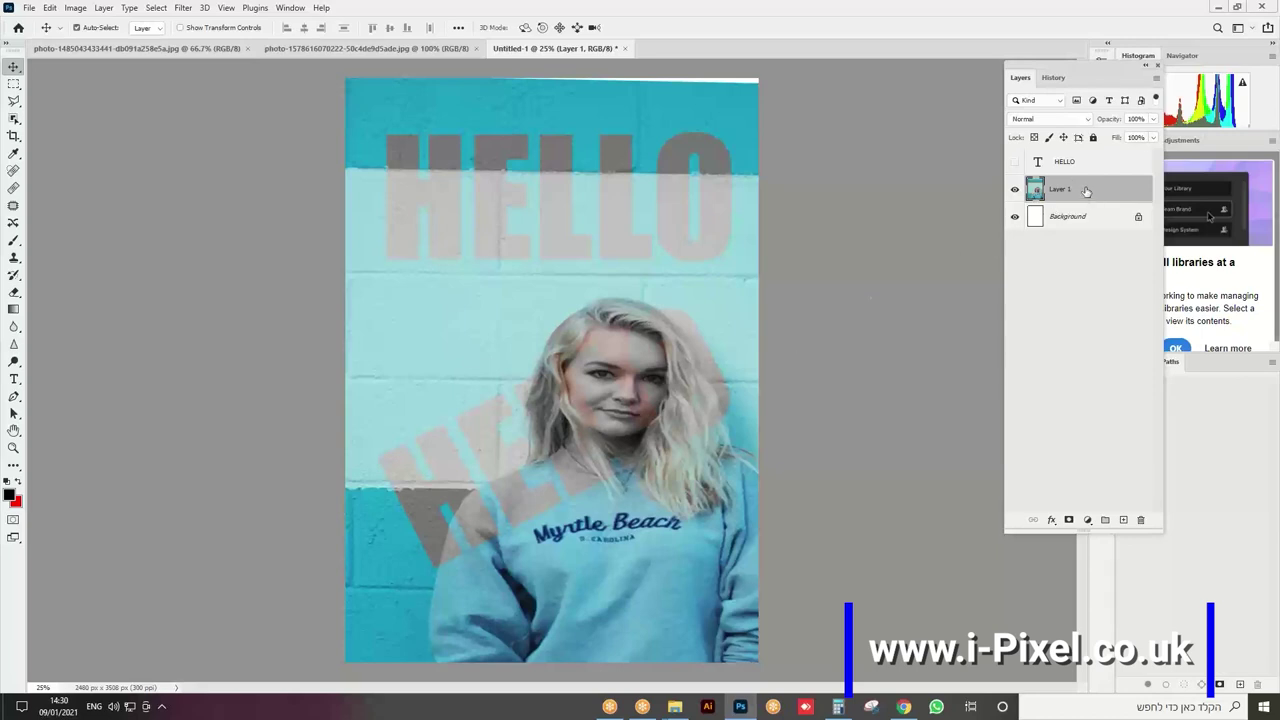
{"action": "key", "text": "Delete"}
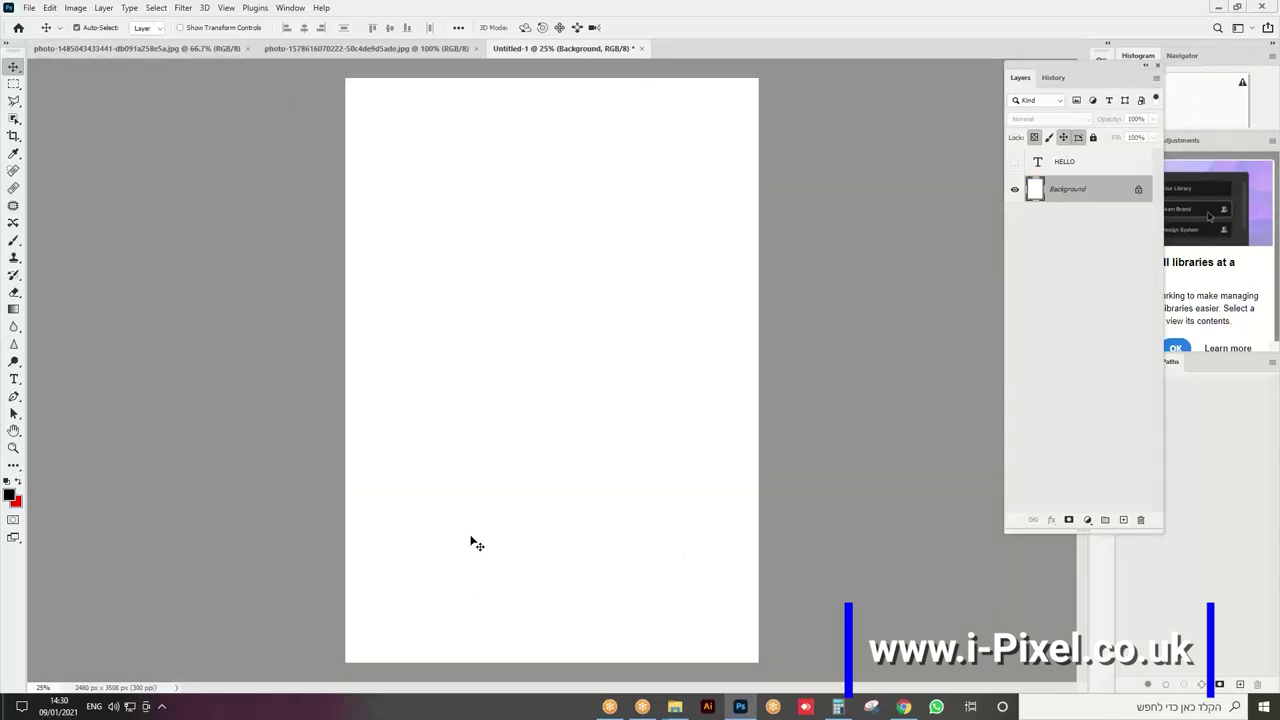
- Drag the teal-wall photo of the woman into Untitled-1 at the page's top-left corner
{"action": "left_click", "coordinate": [382, 48]}
{"action": "left_click", "coordinate": [78, 48]}
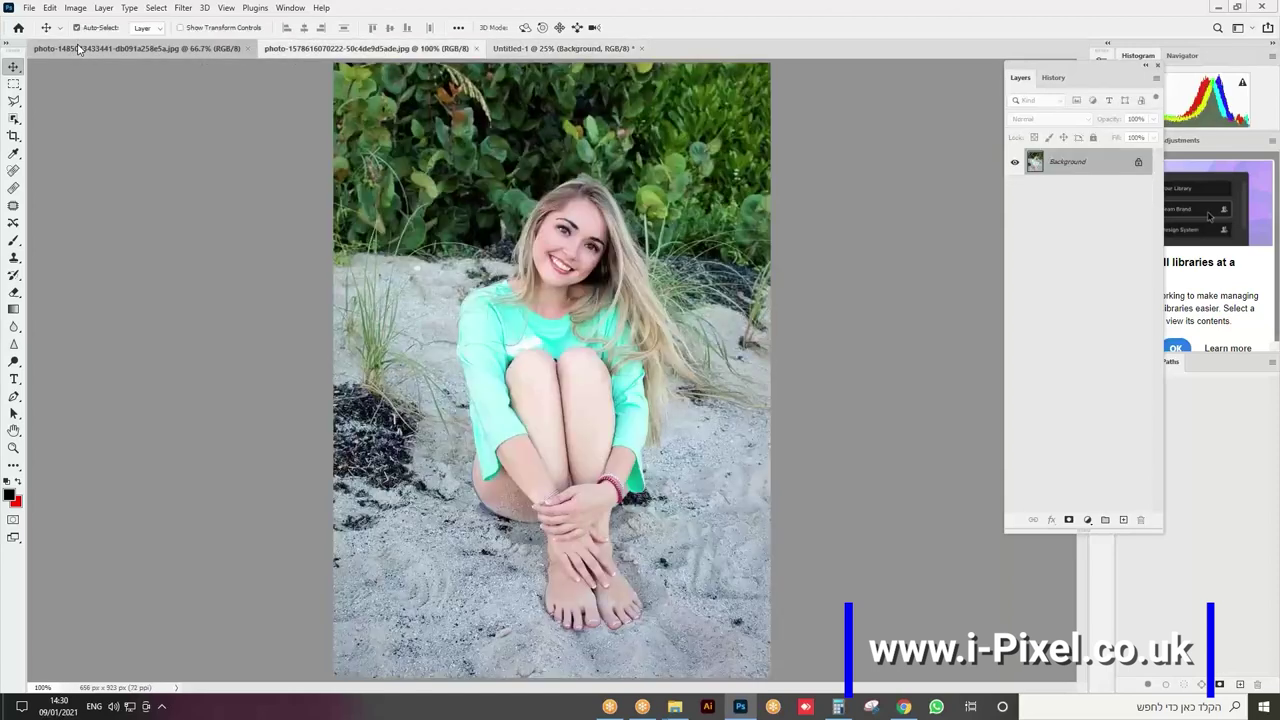
{"action": "left_click", "coordinate": [563, 48]}
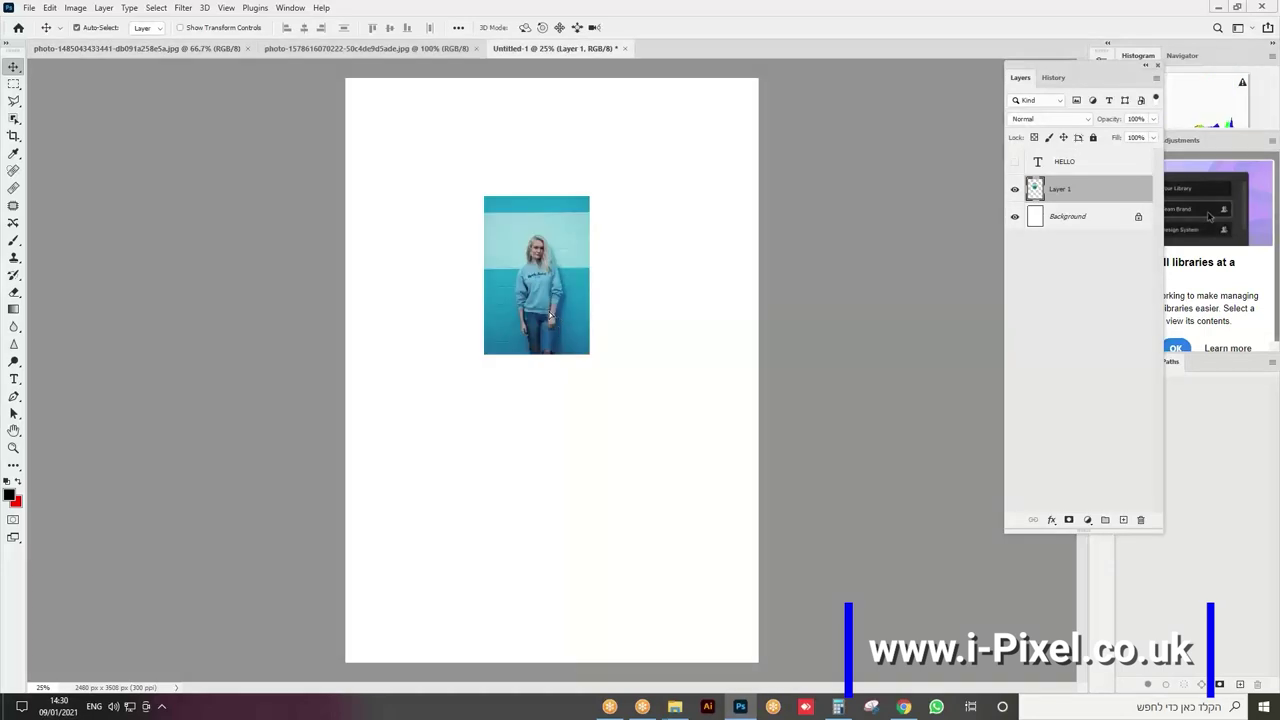
{"action": "left_click_drag", "start_coordinate": [560, 335], "coordinate": [388, 172]}
- Scale the placed photo with Free Transform until it covers the whole page
{"action": "key", "text": "ctrl+t"}
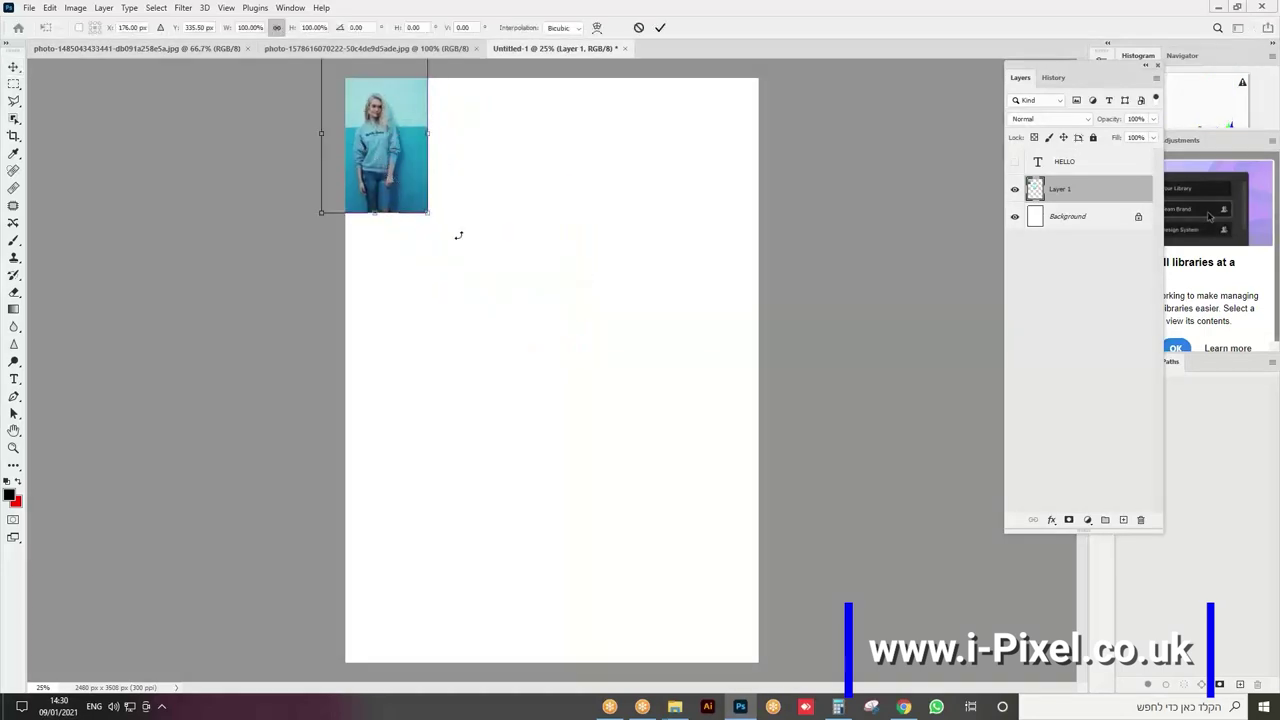
{"action": "mouse_move", "coordinate": [425, 213]}
{"action": "left_mouse_down"}
{"action": "mouse_move", "coordinate": [659, 565]}
{"action": "mouse_move", "coordinate": [689, 477]}
{"action": "mouse_move", "coordinate": [770, 660]}
{"action": "mouse_move", "coordinate": [817, 682]}
{"action": "left_mouse_up"}
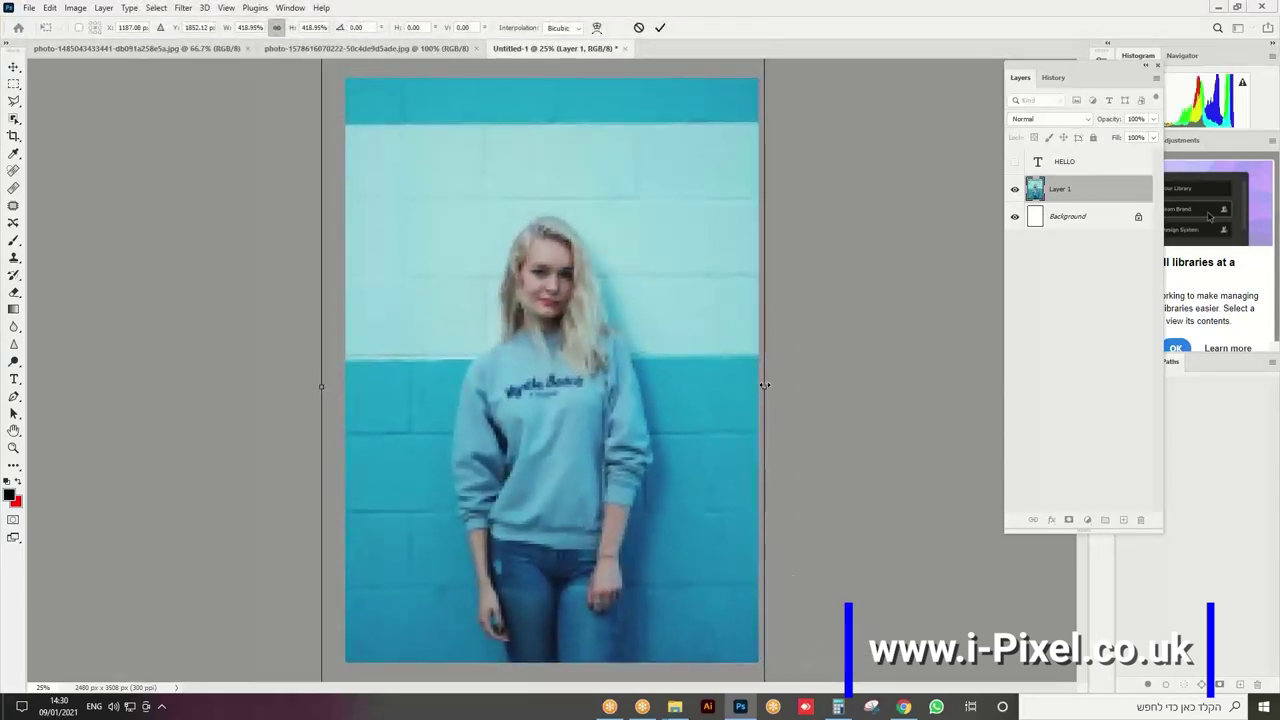
{"action": "left_click_drag", "start_coordinate": [764, 385], "coordinate": [793, 386]}
{"action": "left_click_drag", "start_coordinate": [321, 386], "coordinate": [312, 388]}
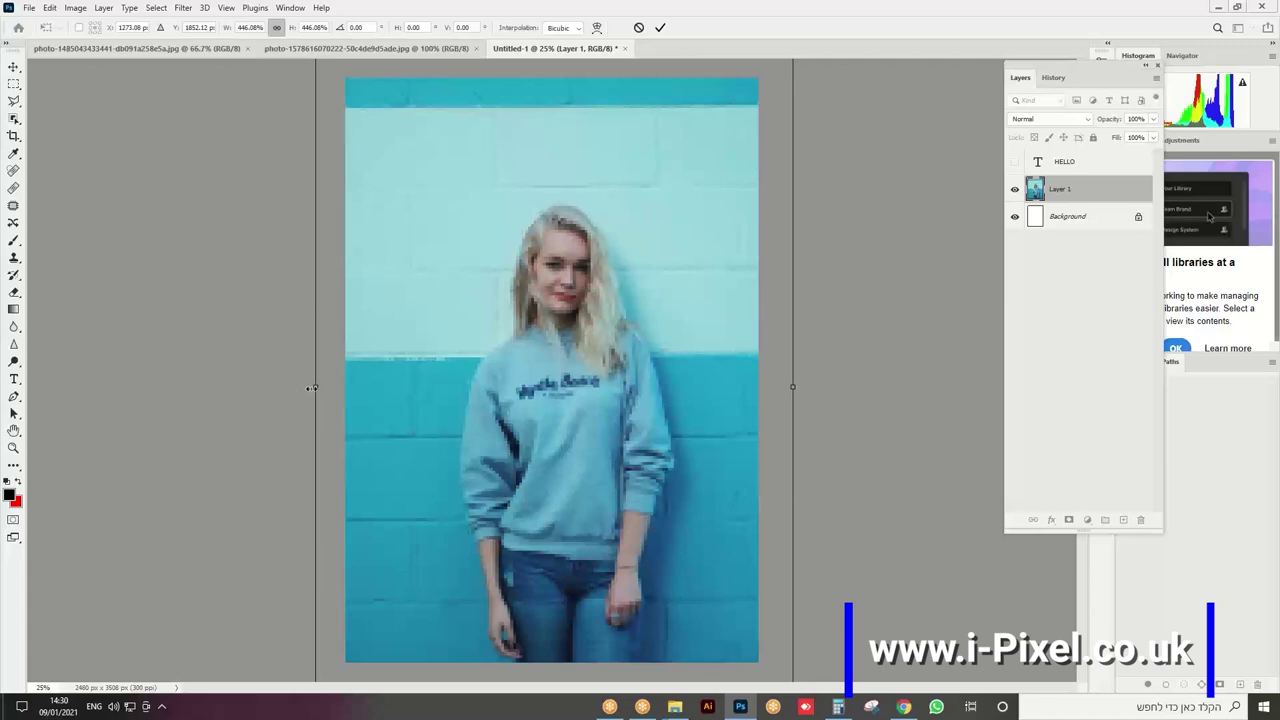
{"action": "key", "text": "Return"}
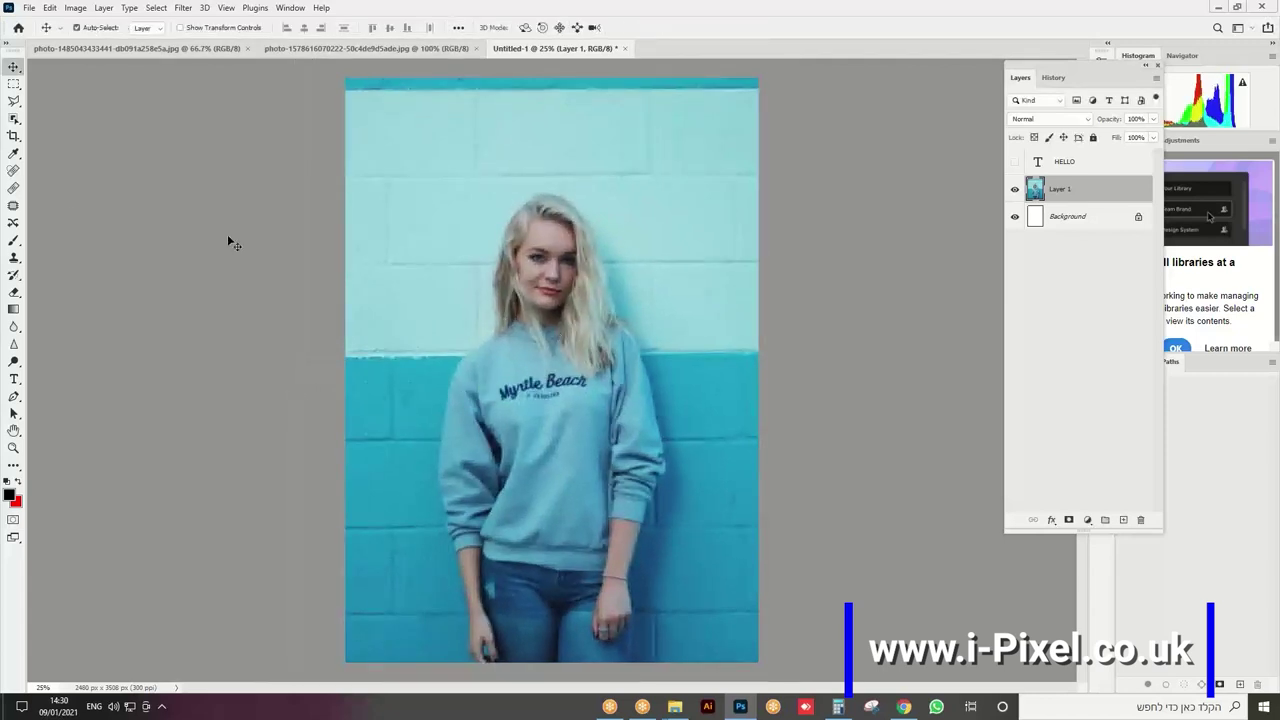
- Add a text layer reading HELLO on the photo
{"action": "left_click", "coordinate": [14, 379]}
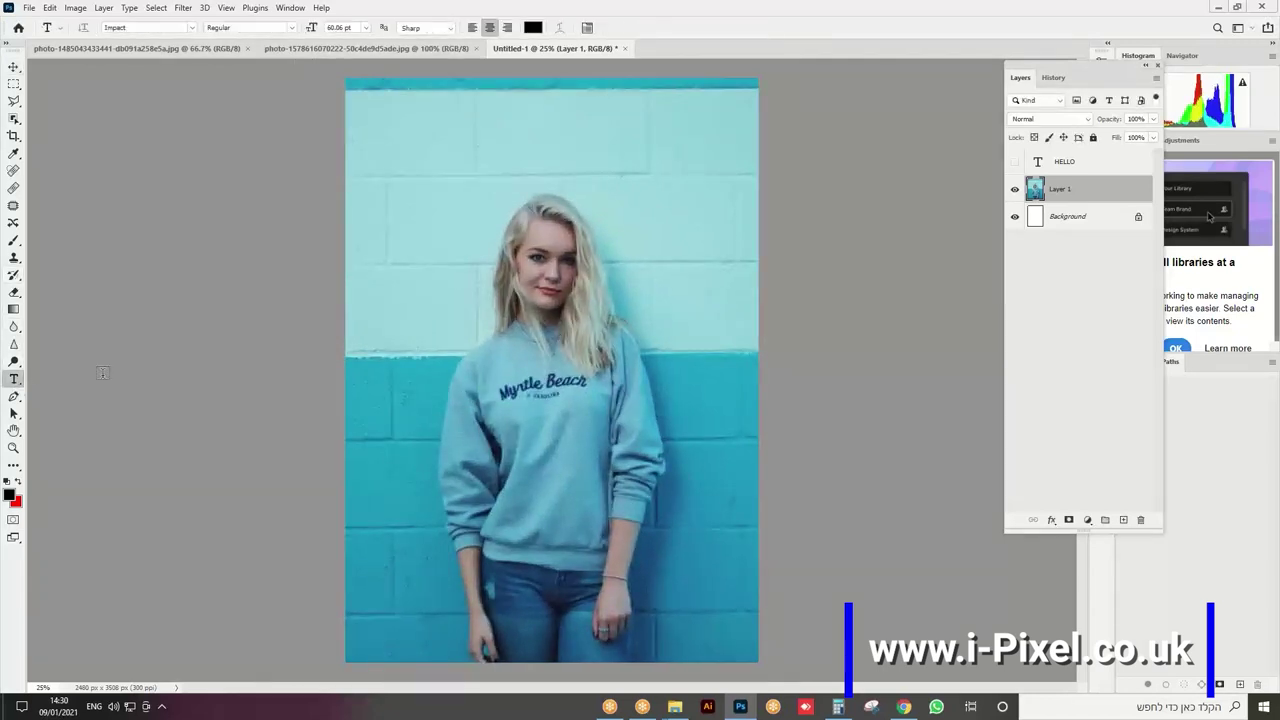
{"action": "left_click", "coordinate": [443, 234]}
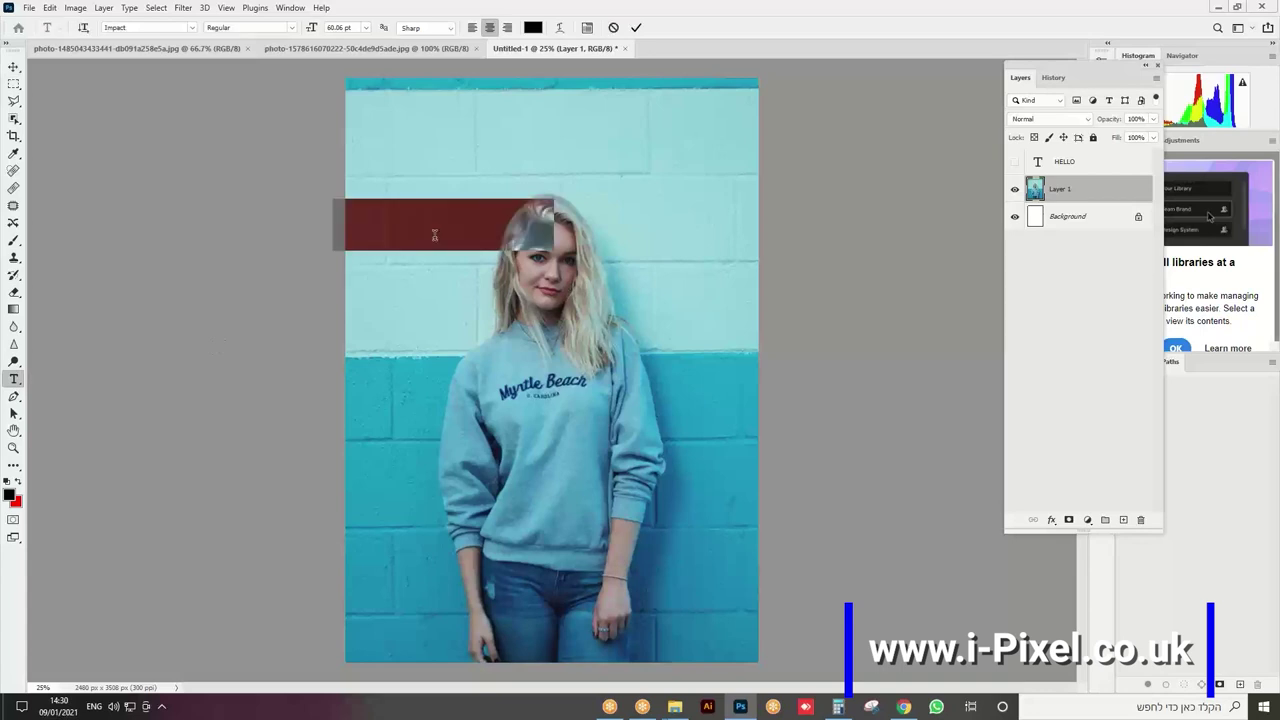
{"action": "type", "text": "HELLO"}
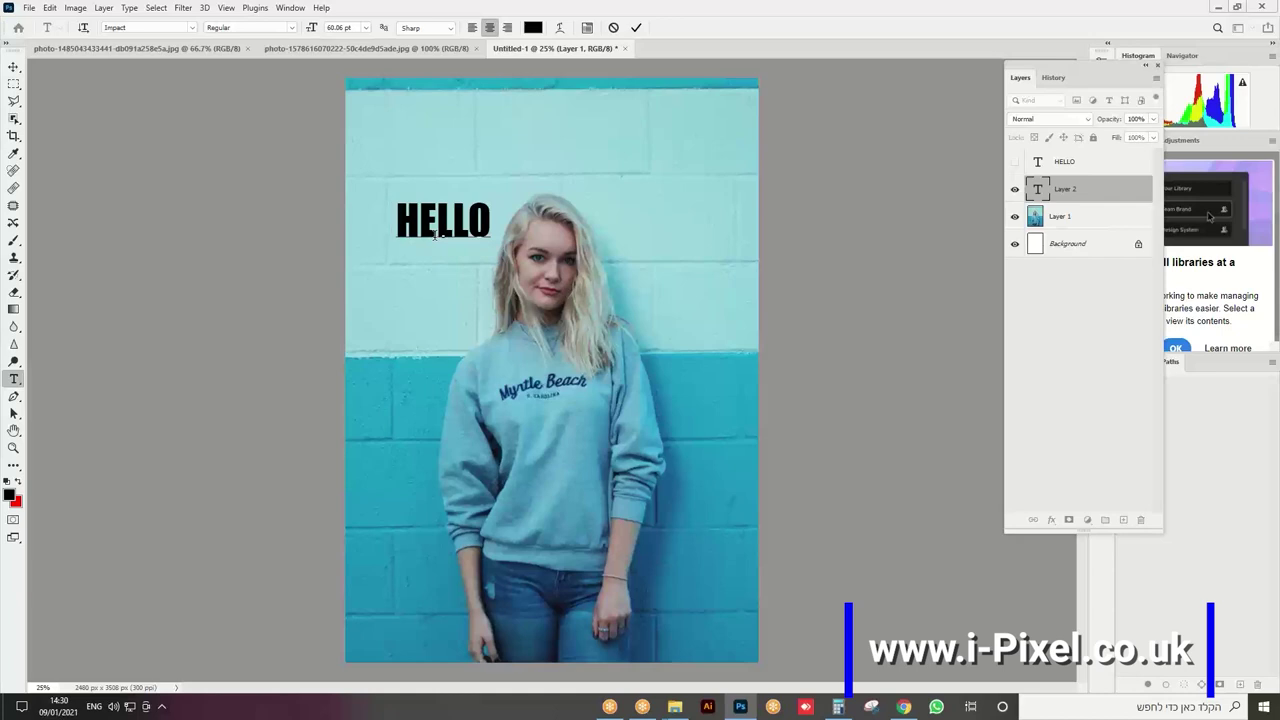
- Enlarge the HELLO text with Free Transform so it spans the top of the photo
{"action": "left_click", "coordinate": [13, 67]}
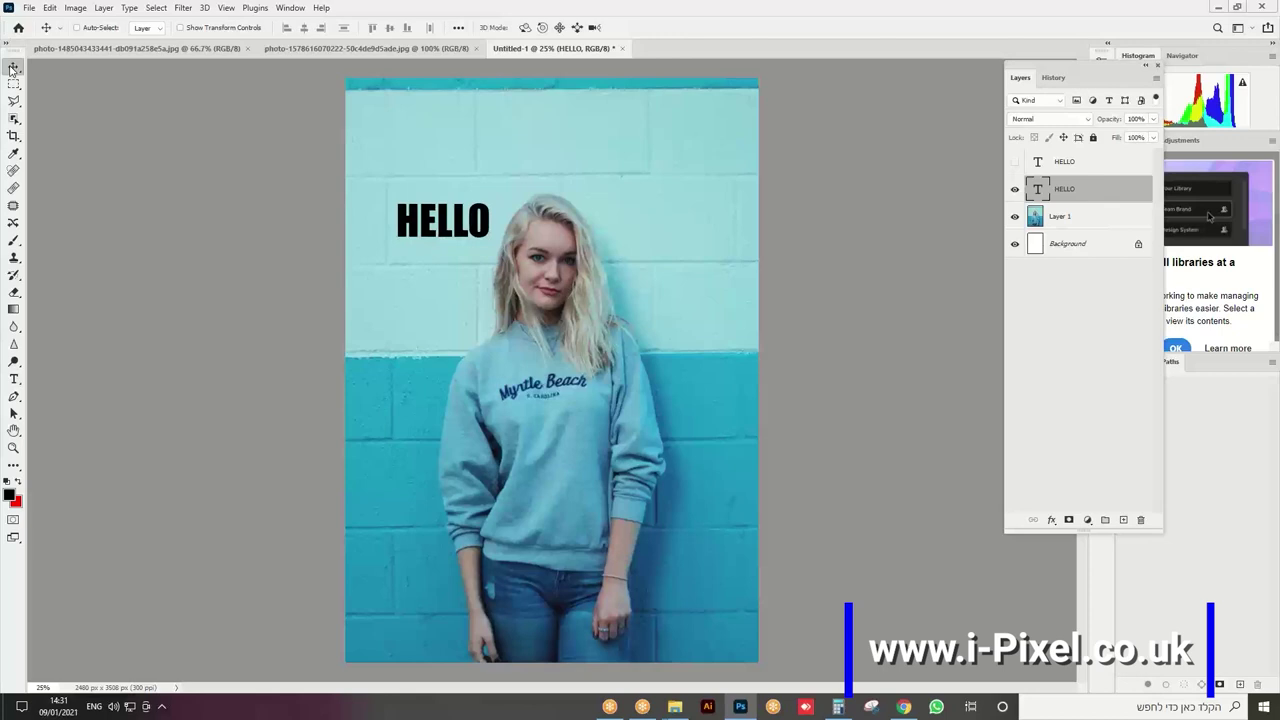
{"action": "key", "text": "ctrl+t"}
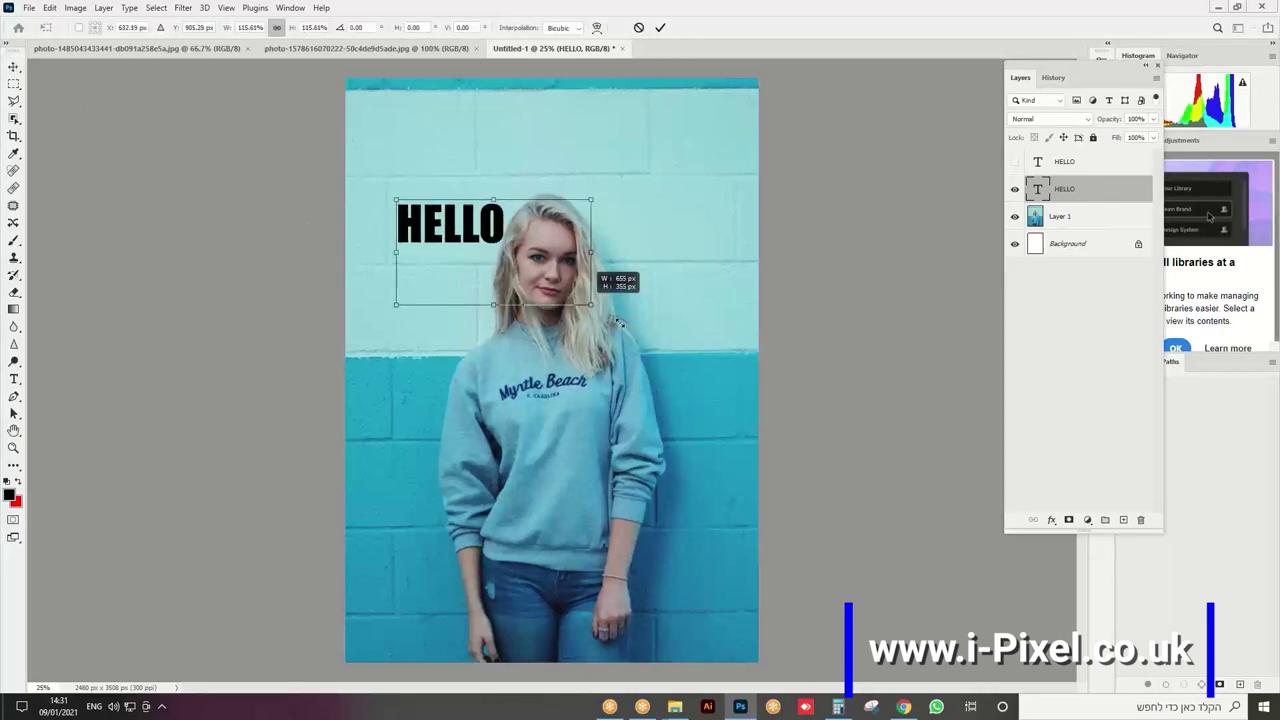
{"action": "mouse_move", "coordinate": [489, 252]}
{"action": "left_mouse_down"}
{"action": "mouse_move", "coordinate": [686, 318]}
{"action": "mouse_move", "coordinate": [652, 200]}
{"action": "left_mouse_up"}
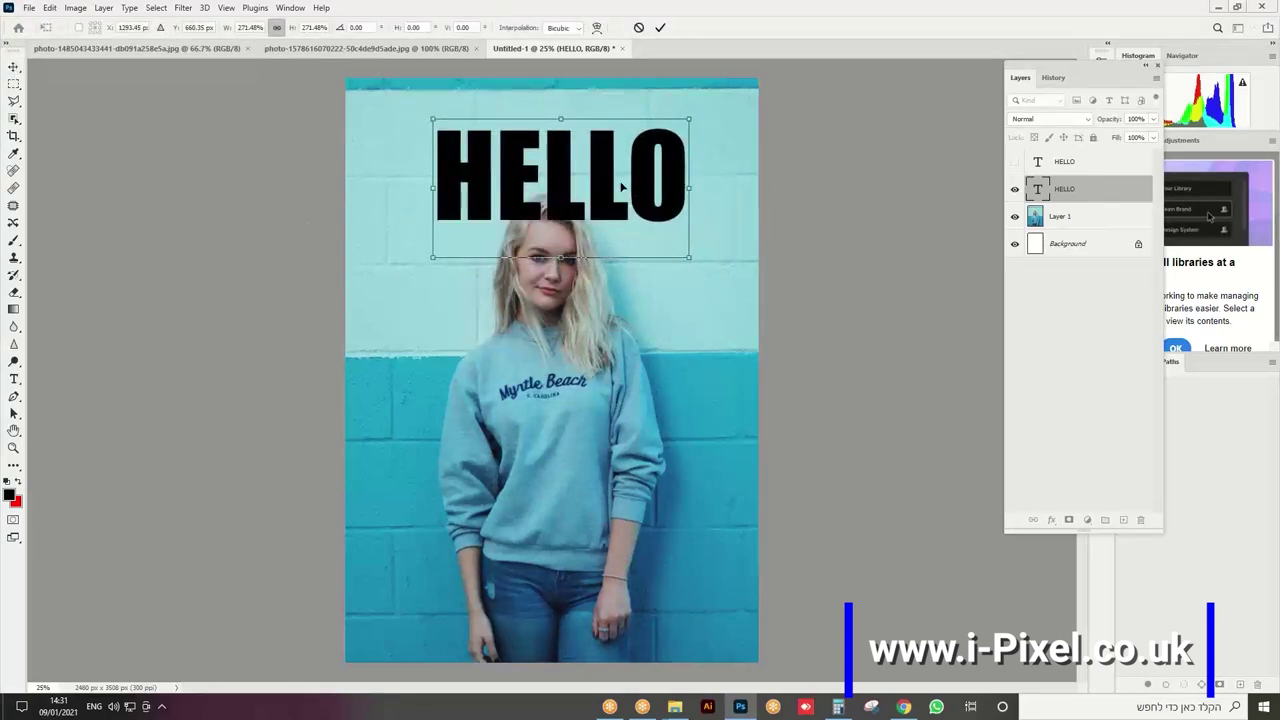
{"action": "left_click_drag", "start_coordinate": [436, 258], "coordinate": [386, 280]}
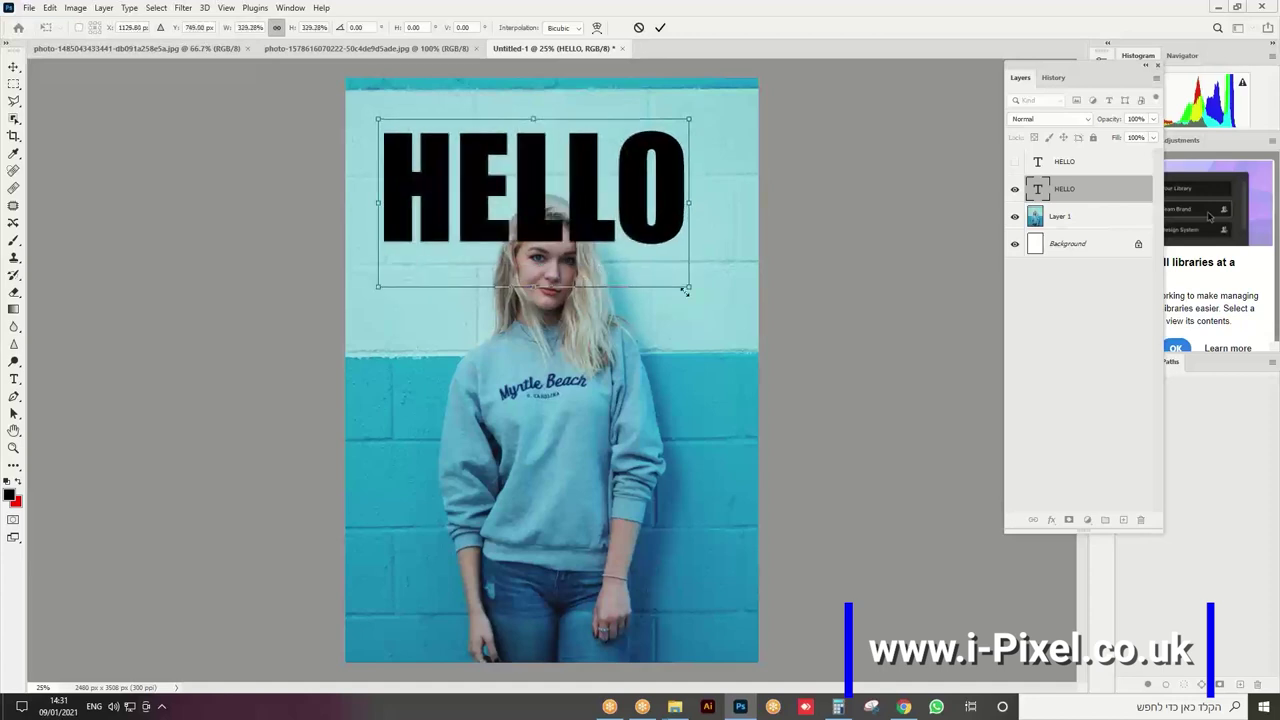
{"action": "left_click_drag", "start_coordinate": [692, 289], "coordinate": [711, 298]}
{"action": "key", "text": "Return"}
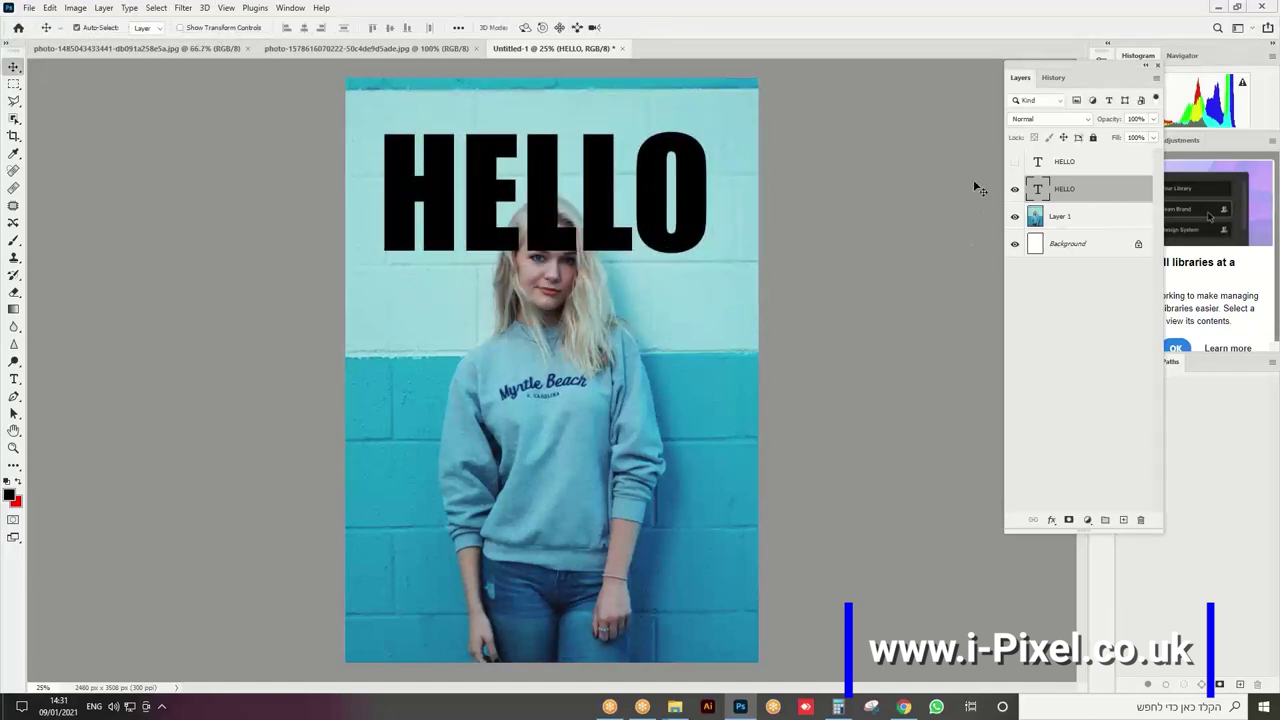
- Load the HELLO letters as a selection, hide the text layer, and make the photo layer active
{"action": "left_click_drag", "start_coordinate": [1112, 76], "coordinate": [1052, 90]}
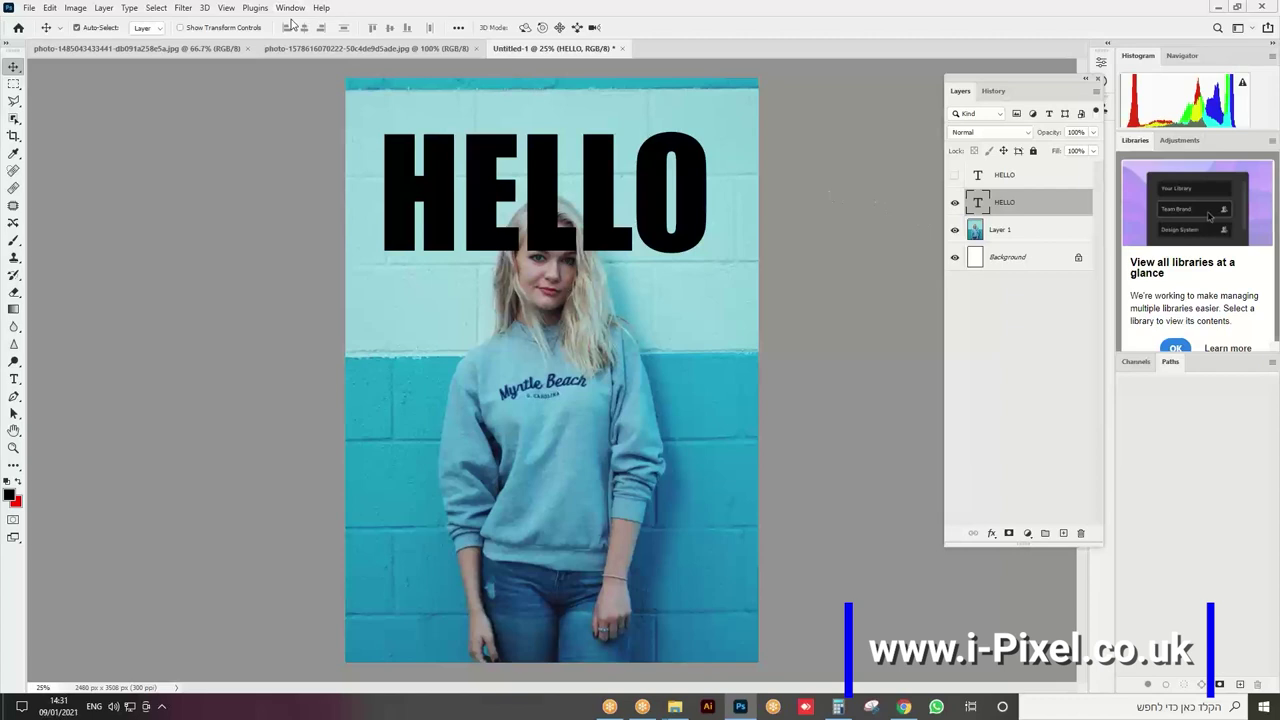
{"action": "left_click", "coordinate": [954, 202]}
{"action": "left_click", "coordinate": [976, 200], "text": "ctrl"}
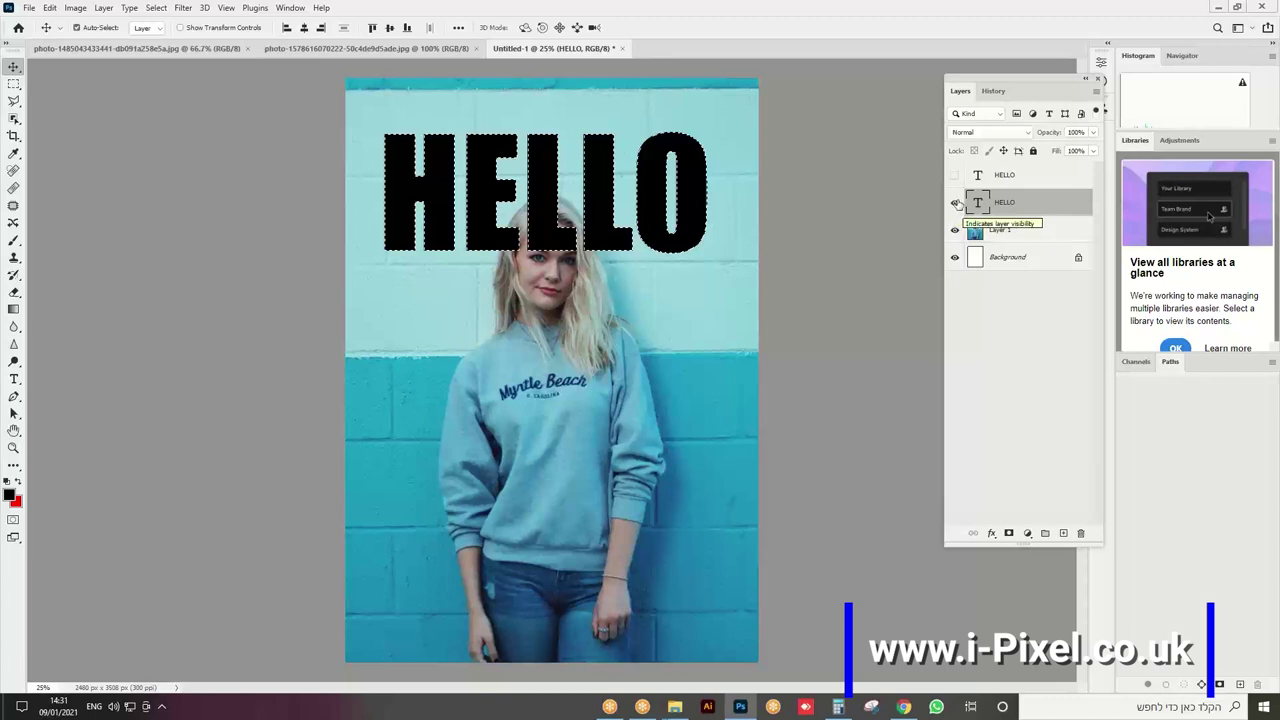
{"action": "left_click", "coordinate": [954, 203]}
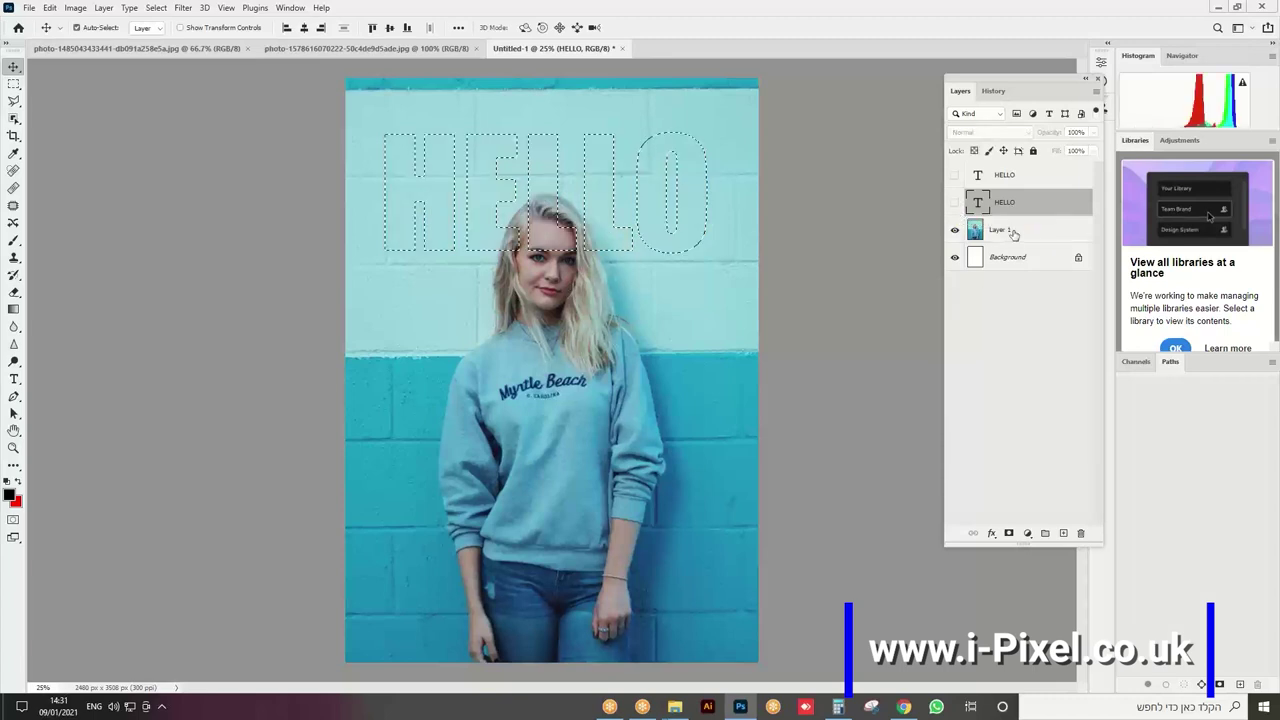
{"action": "left_click", "coordinate": [1012, 232]}
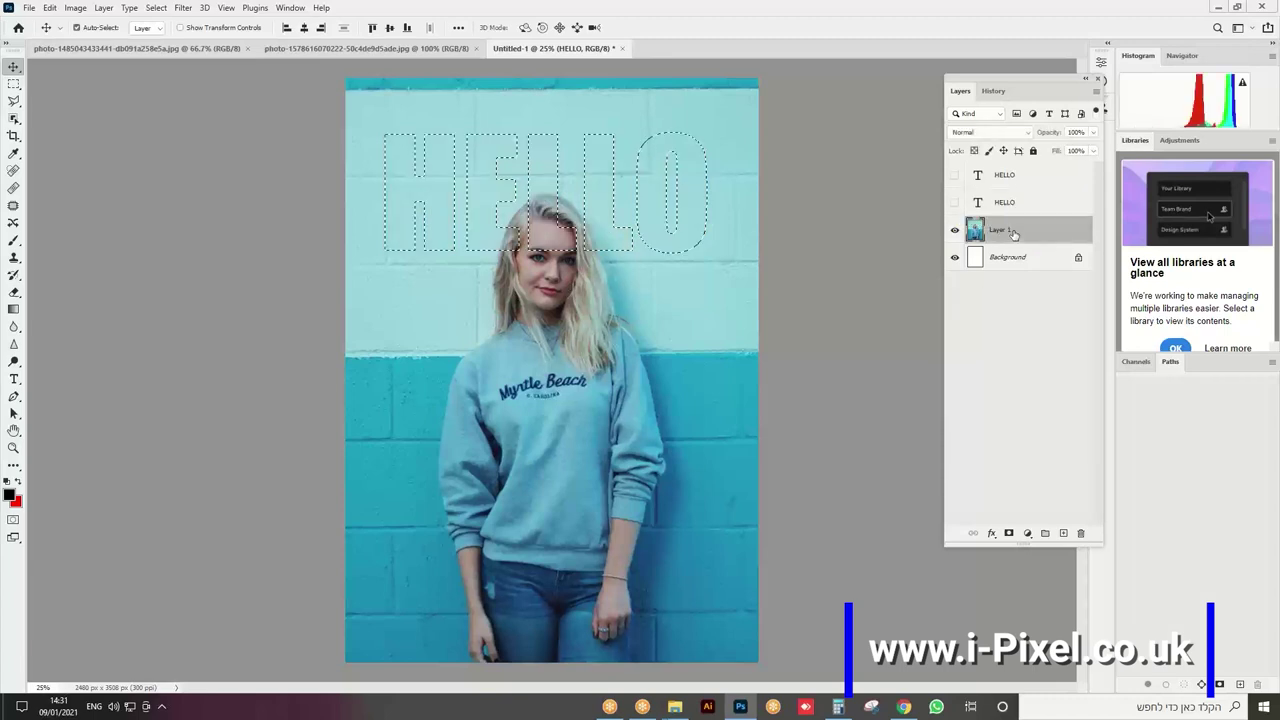
{"action": "left_click", "coordinate": [80, 10]}
{"action": "mouse_move", "coordinate": [96, 42]}
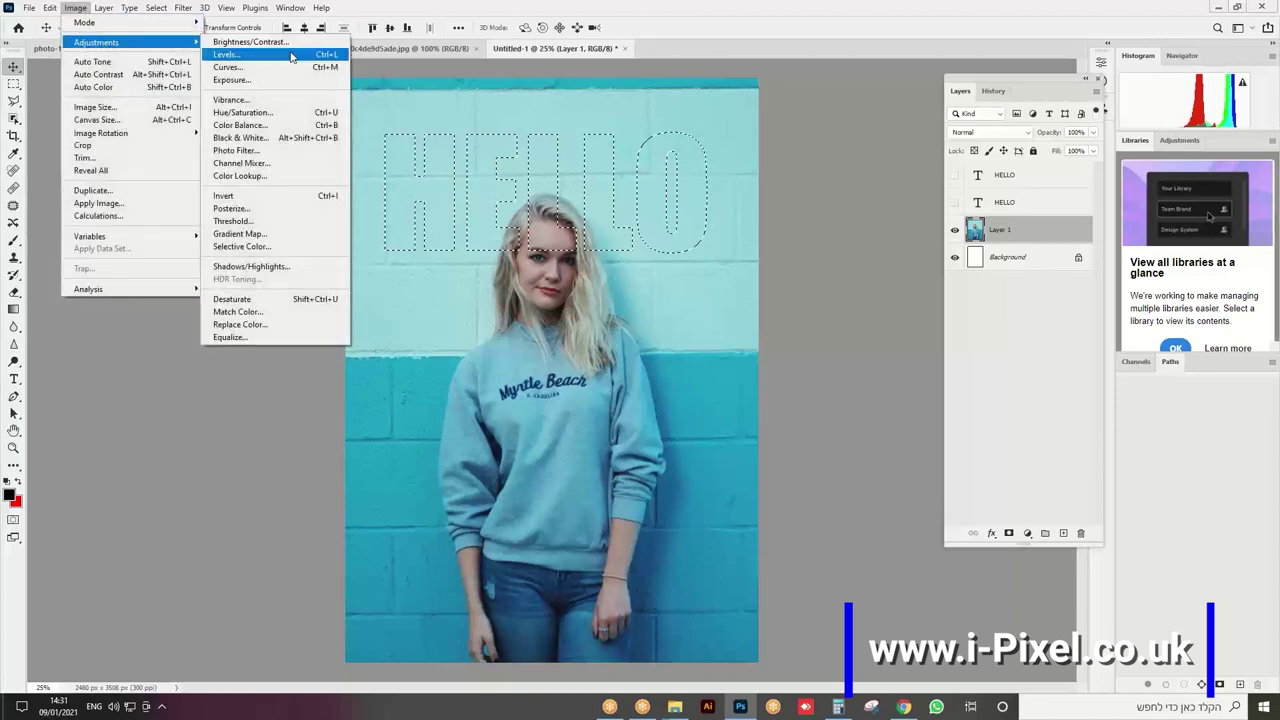
- Apply a Black & White adjustment inside the HELLO selection, tuning Magentas and Cyans to darken it
{"action": "left_click", "coordinate": [245, 137]}
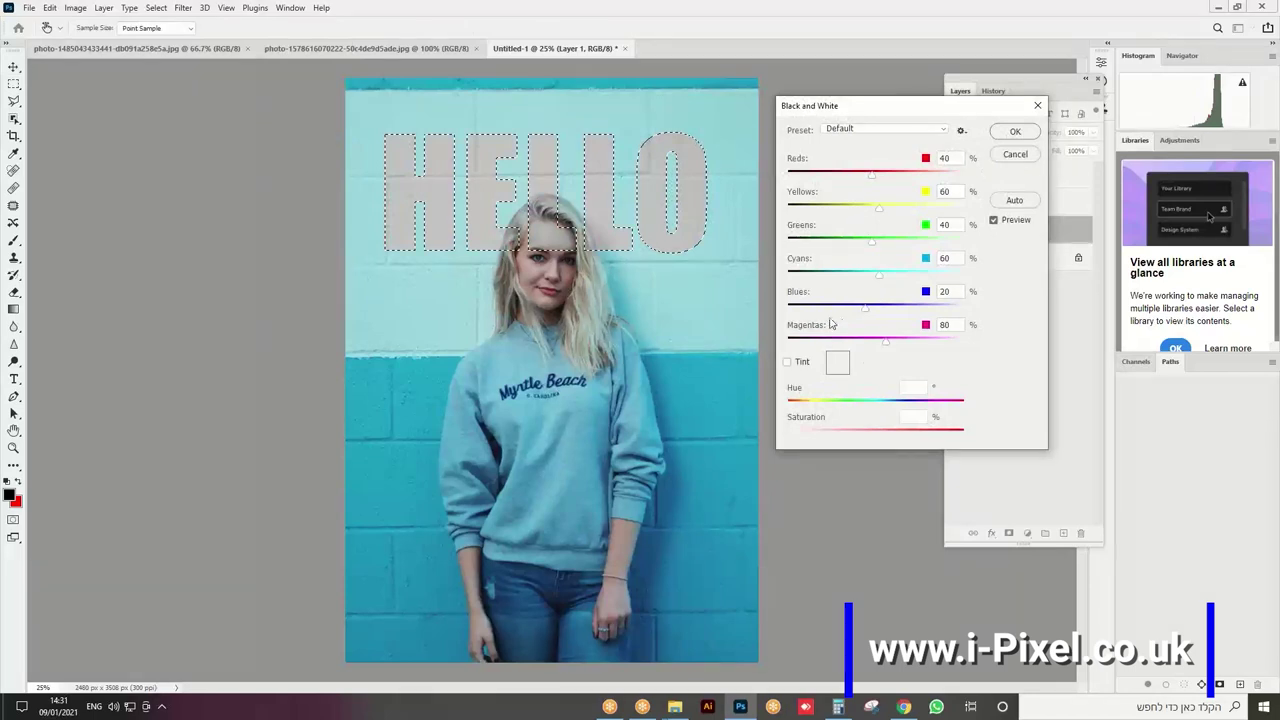
{"action": "mouse_move", "coordinate": [885, 342]}
{"action": "left_mouse_down"}
{"action": "mouse_move", "coordinate": [916, 346]}
{"action": "mouse_move", "coordinate": [850, 340]}
{"action": "left_mouse_up"}
{"action": "mouse_move", "coordinate": [877, 273]}
{"action": "left_mouse_down"}
{"action": "mouse_move", "coordinate": [927, 280]}
{"action": "mouse_move", "coordinate": [801, 272]}
{"action": "left_mouse_up"}
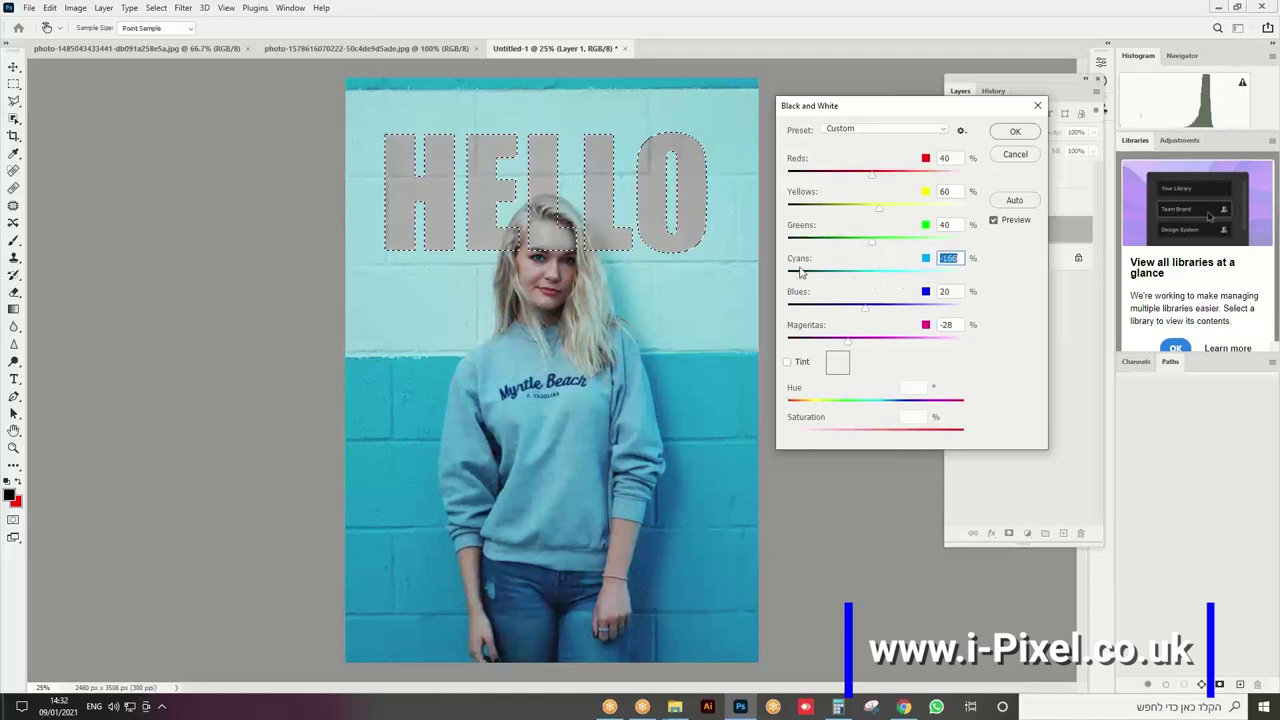
{"action": "left_click", "coordinate": [1015, 132]}
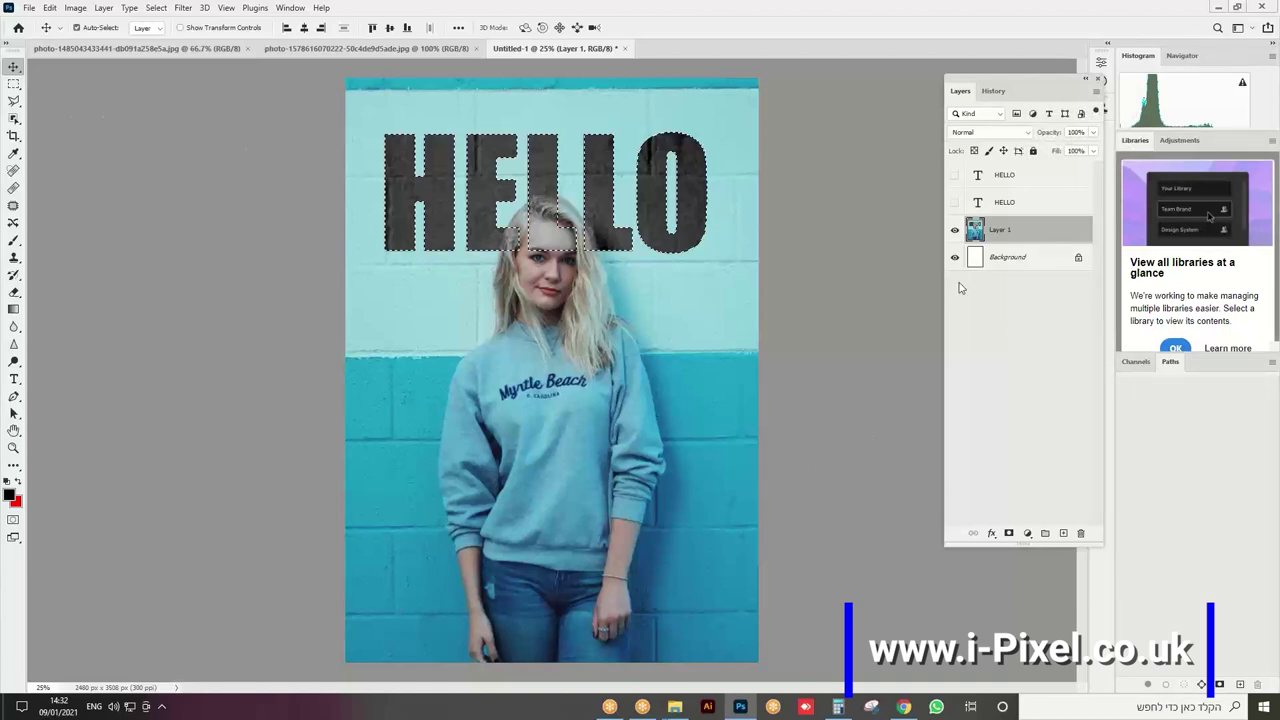
- Clear the selection, reload the HELLO outline, try moving it down, then deselect
{"action": "key", "text": "ctrl+d"}
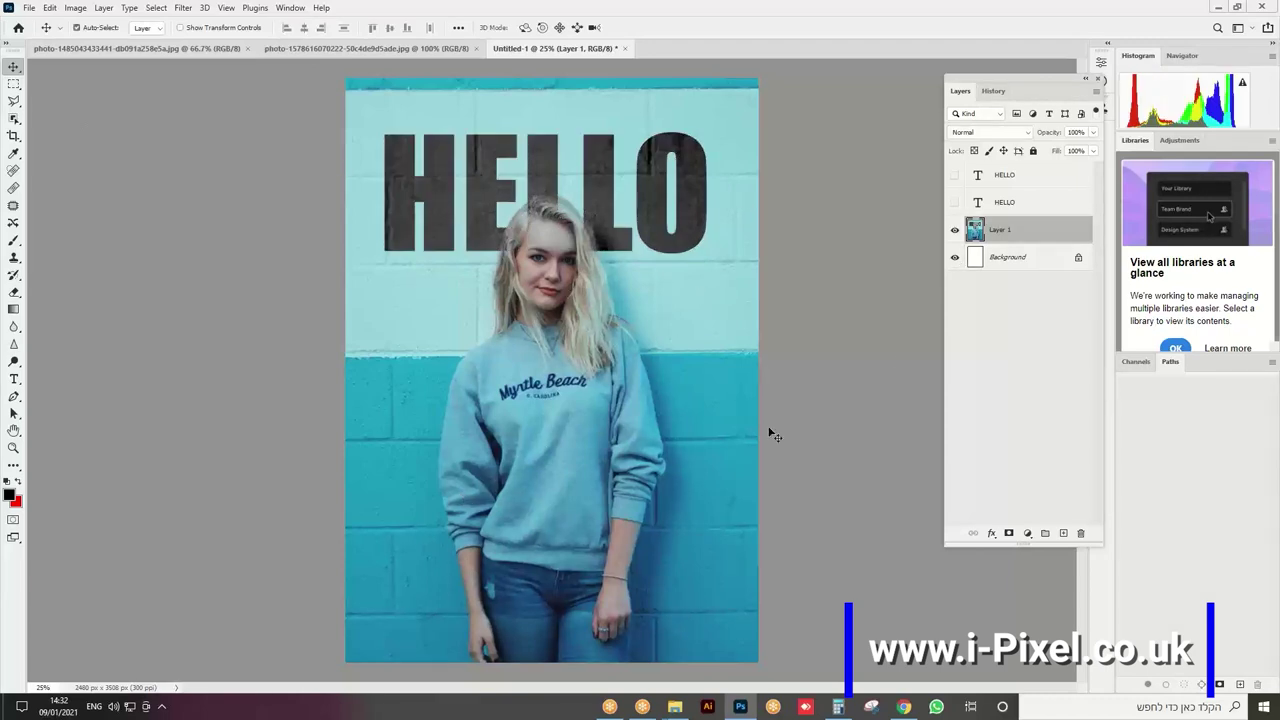
{"action": "left_click", "coordinate": [955, 202]}
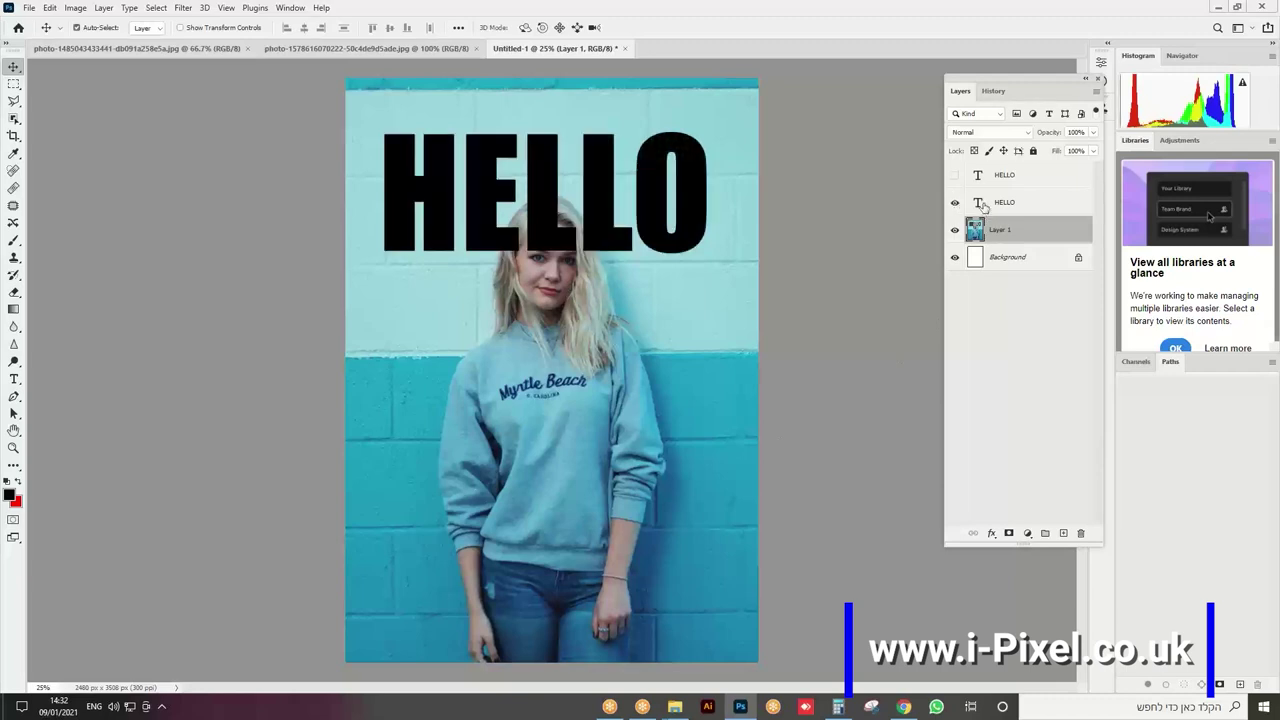
{"action": "left_click", "coordinate": [977, 203], "text": "ctrl"}
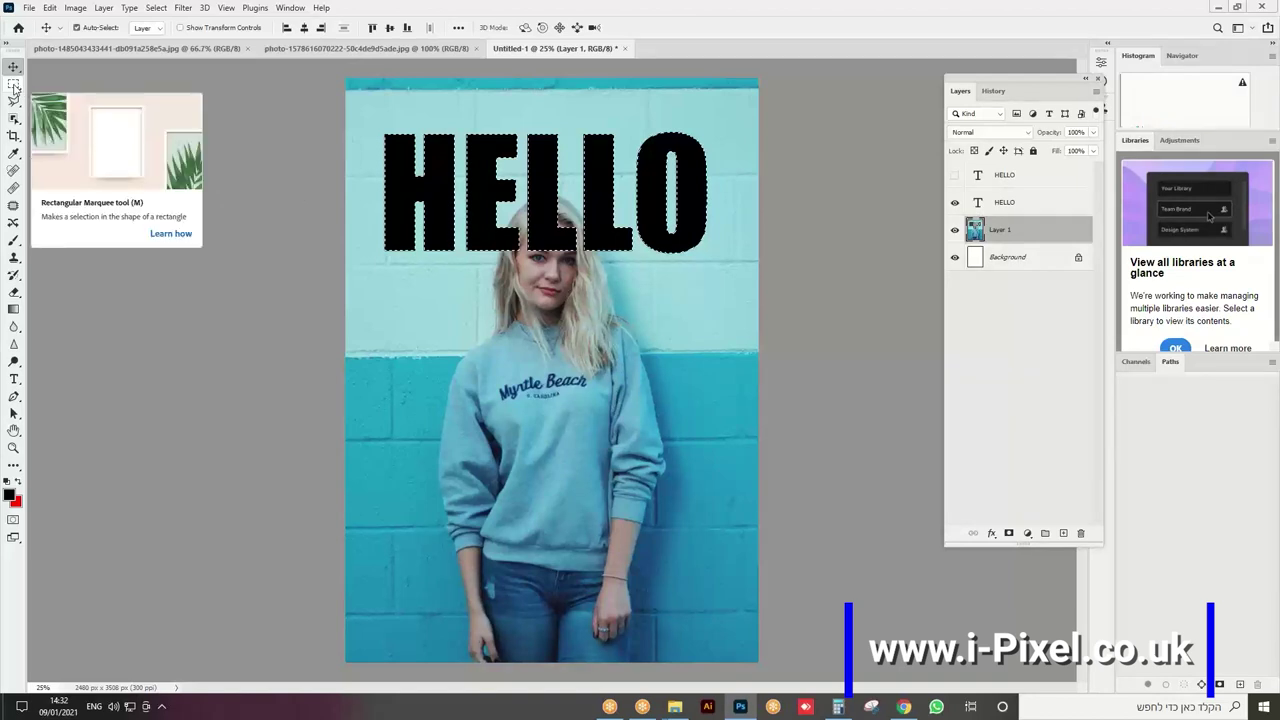
{"action": "left_click", "coordinate": [14, 85]}
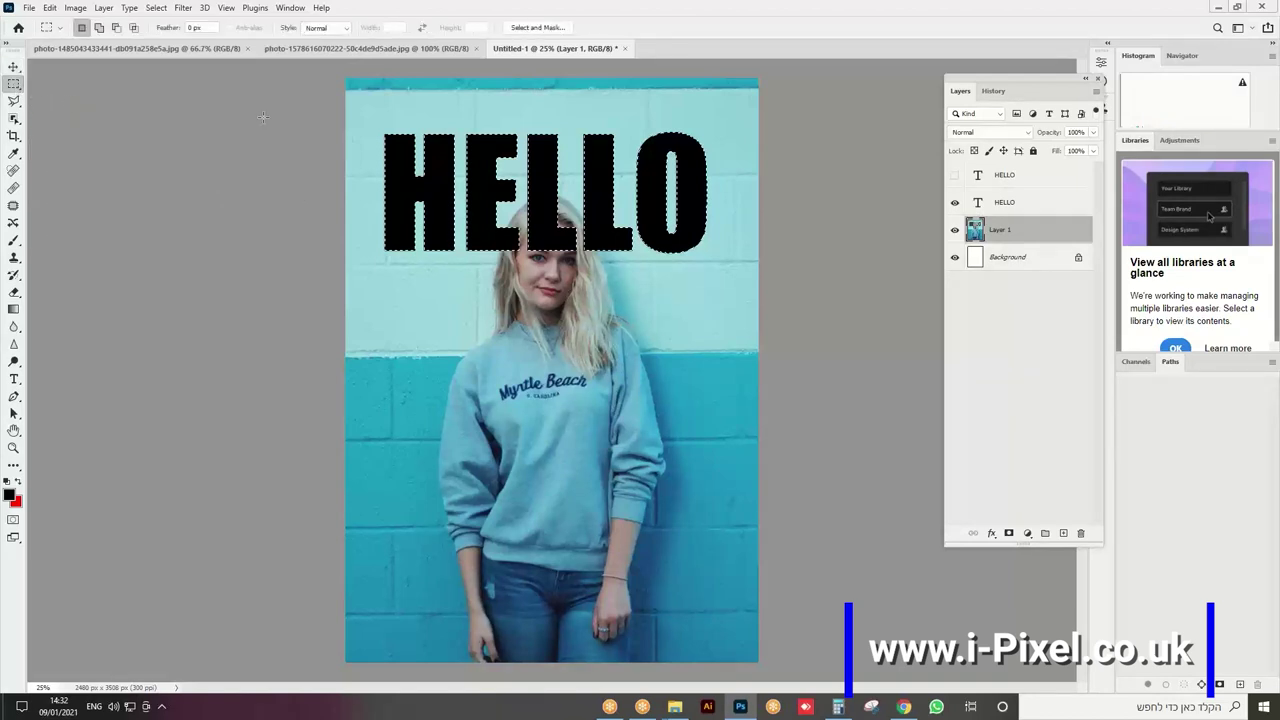
{"action": "left_click_drag", "start_coordinate": [544, 170], "coordinate": [543, 320]}
{"action": "key", "text": "ctrl+d"}
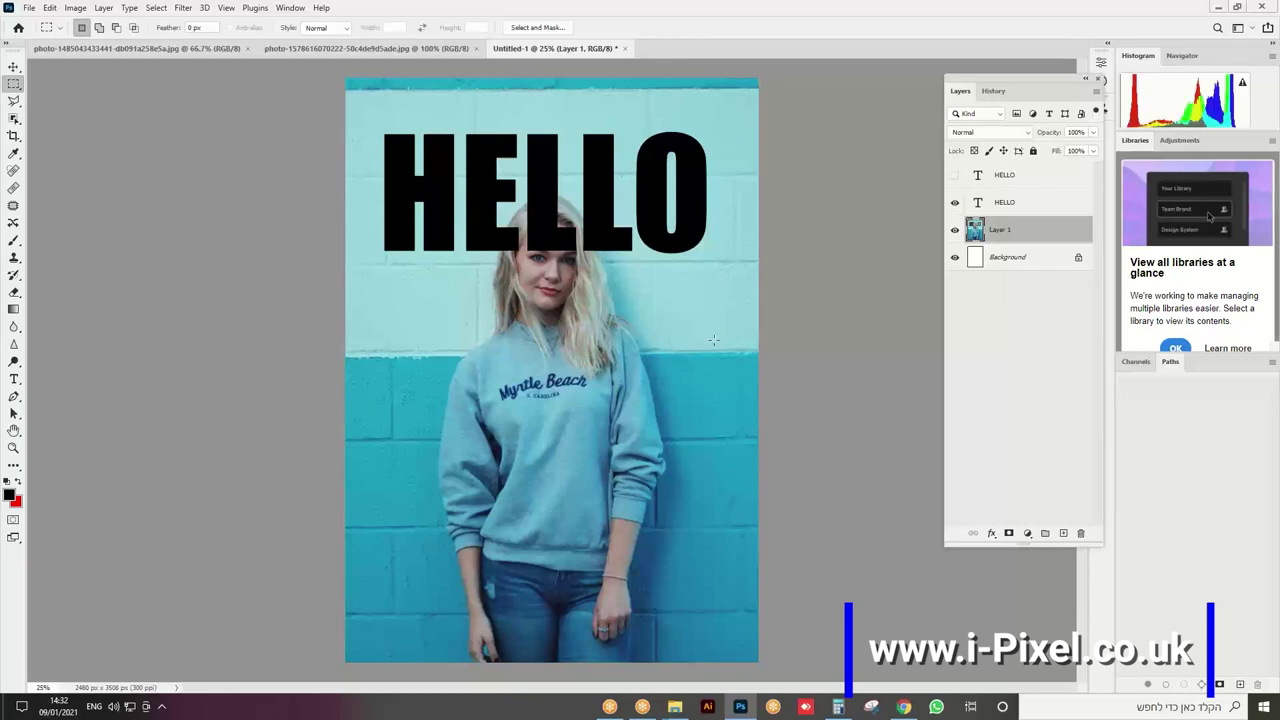
- Hide the HELLO text, reload its letter selection, and drag it down over the sweatshirt
{"action": "left_click", "coordinate": [954, 202]}
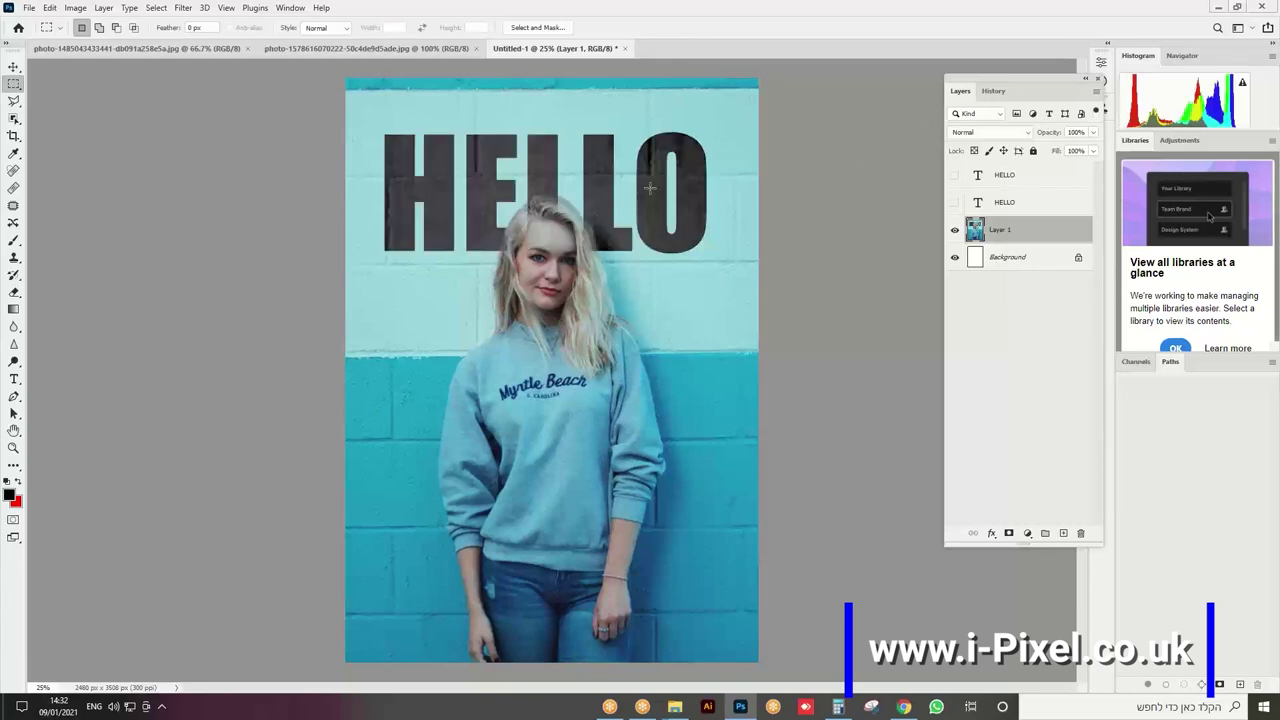
{"action": "left_click", "coordinate": [976, 203], "text": "ctrl"}
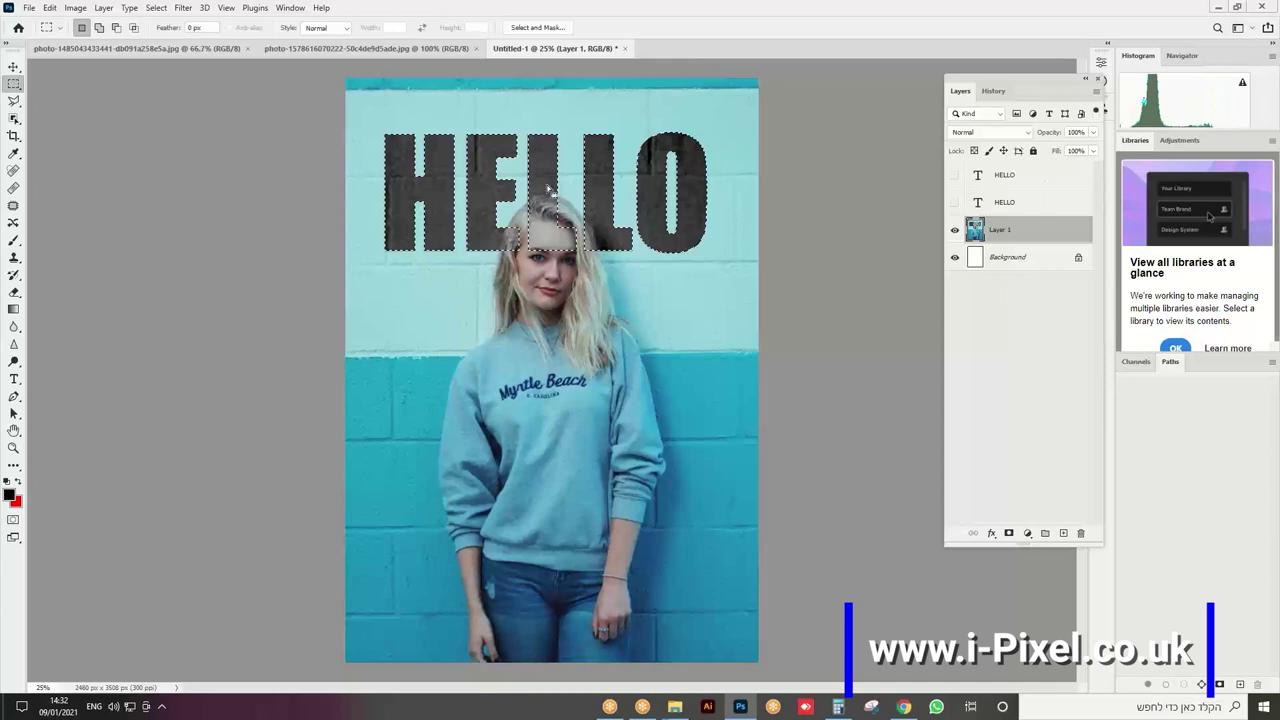
{"action": "left_click_drag", "start_coordinate": [542, 192], "coordinate": [531, 418]}
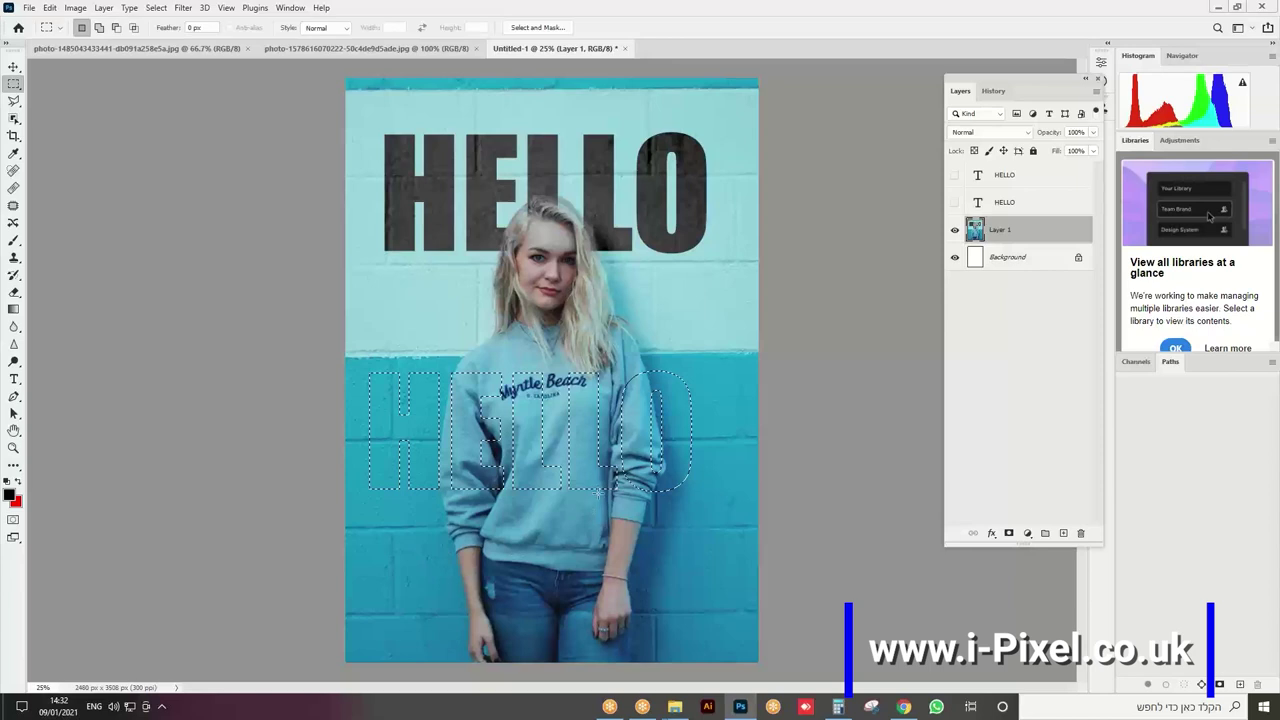
- Rotate the lower HELLO selection about 25° counter-clockwise and enlarge it slightly with Transform Selection
{"action": "left_click", "coordinate": [47, 8]}
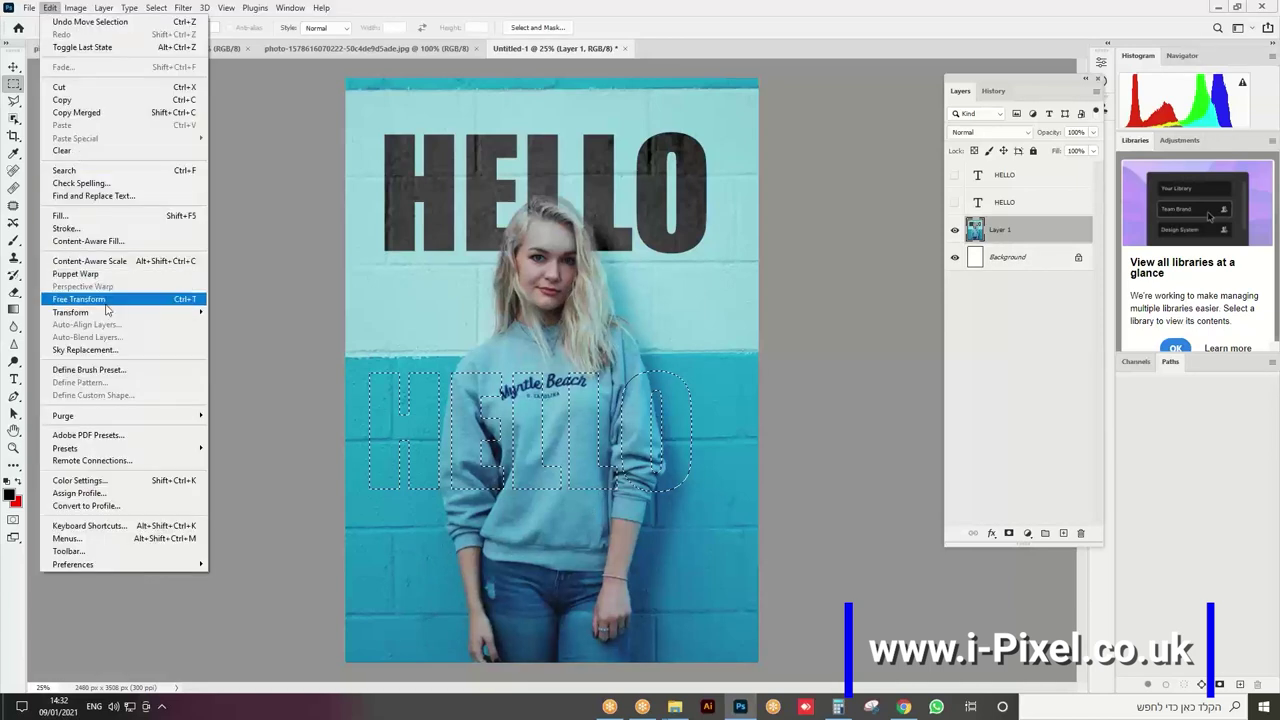
{"action": "left_click", "coordinate": [156, 8]}
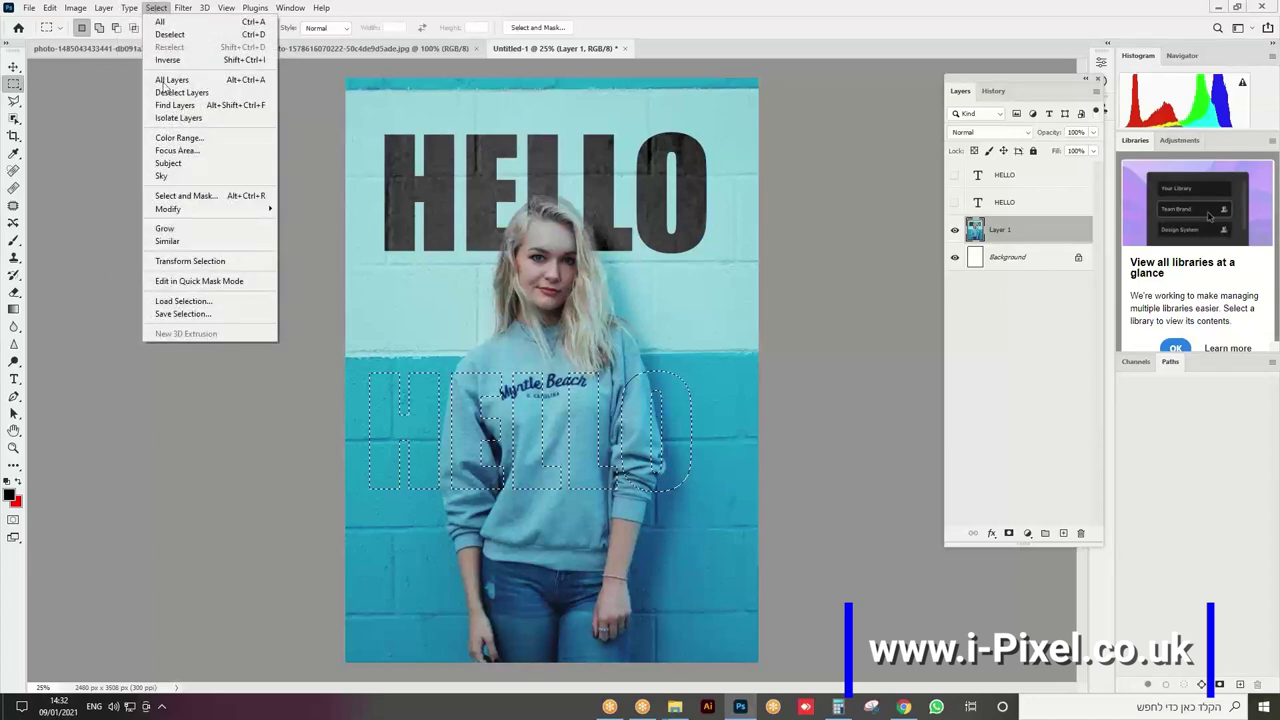
{"action": "left_click", "coordinate": [196, 264]}
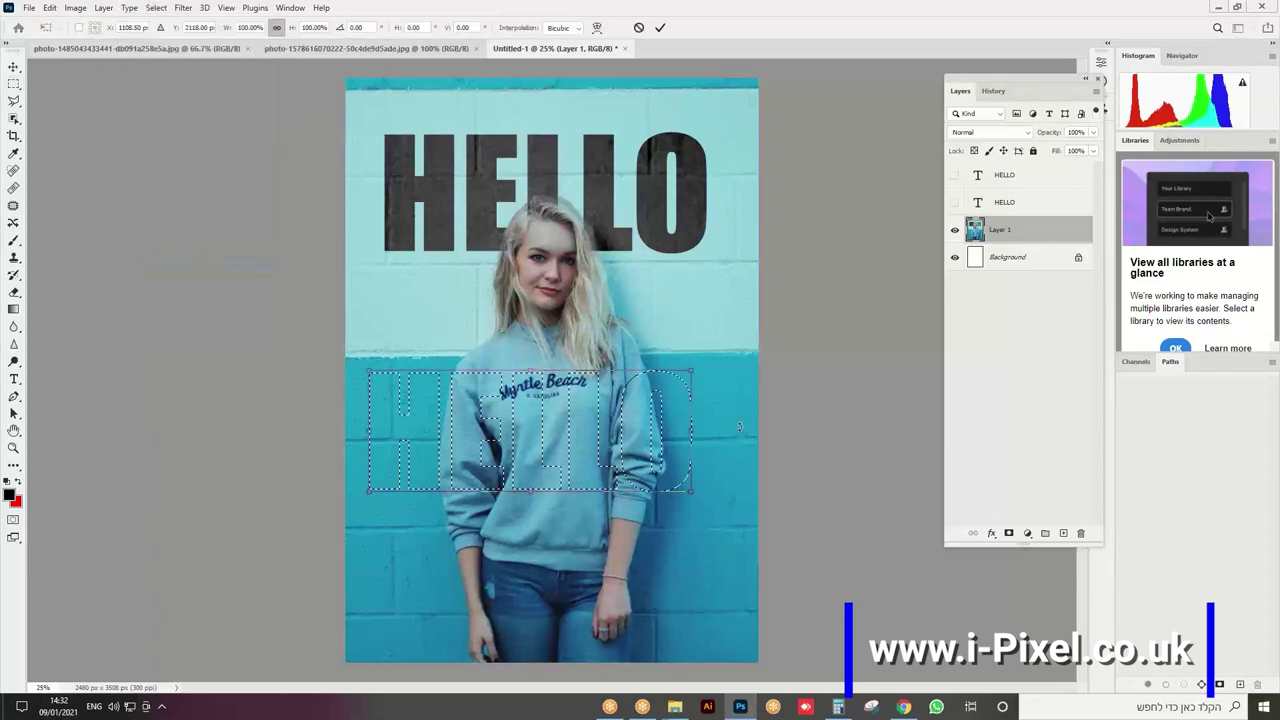
{"action": "left_click_drag", "start_coordinate": [710, 342], "coordinate": [652, 472]}
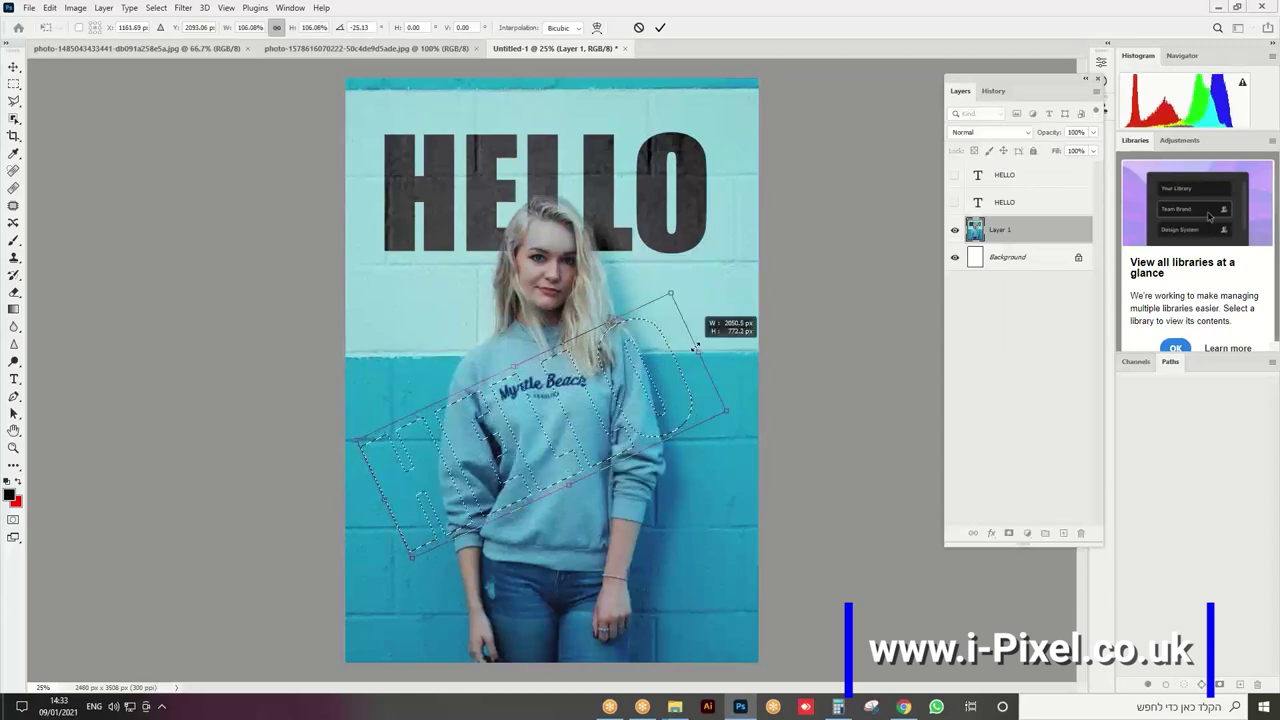
{"action": "left_click_drag", "start_coordinate": [695, 346], "coordinate": [698, 350]}
{"action": "key", "text": "Return"}
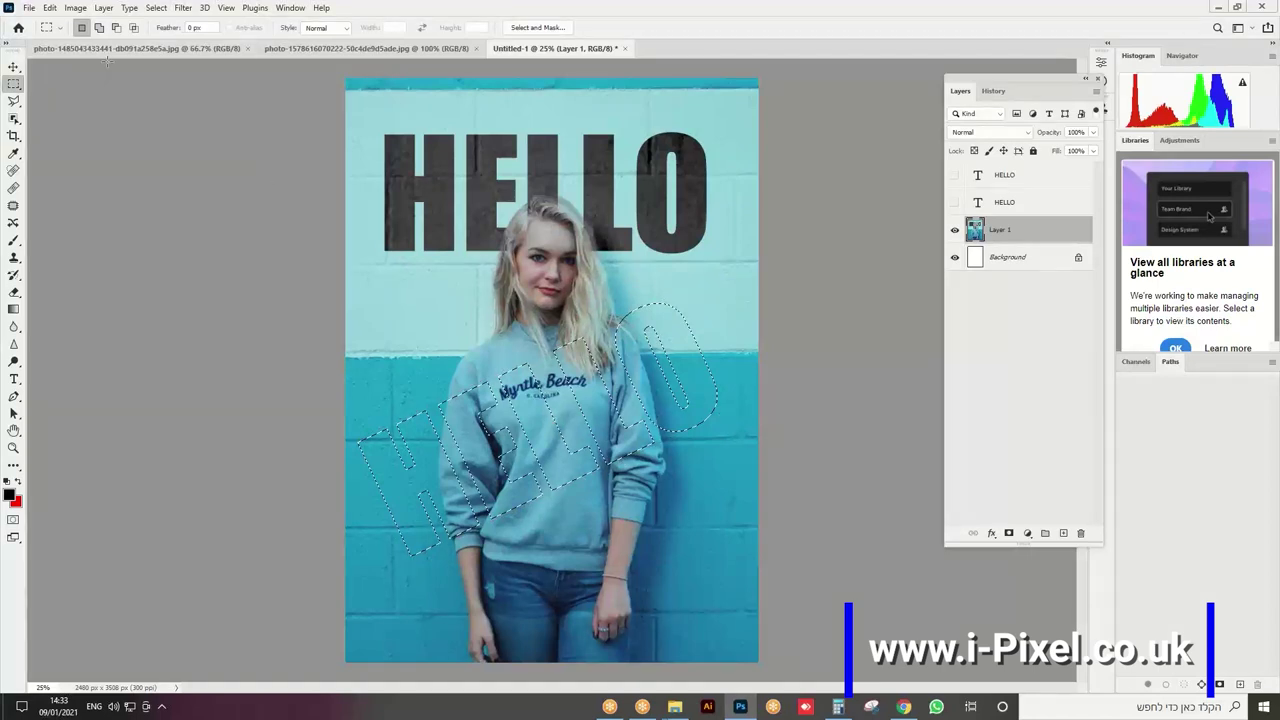
- Preview Black & White on the tilted HELLO with Greens at -75 and Yellows and Cyans raised high
{"action": "left_click", "coordinate": [75, 8]}
{"action": "mouse_move", "coordinate": [96, 42]}
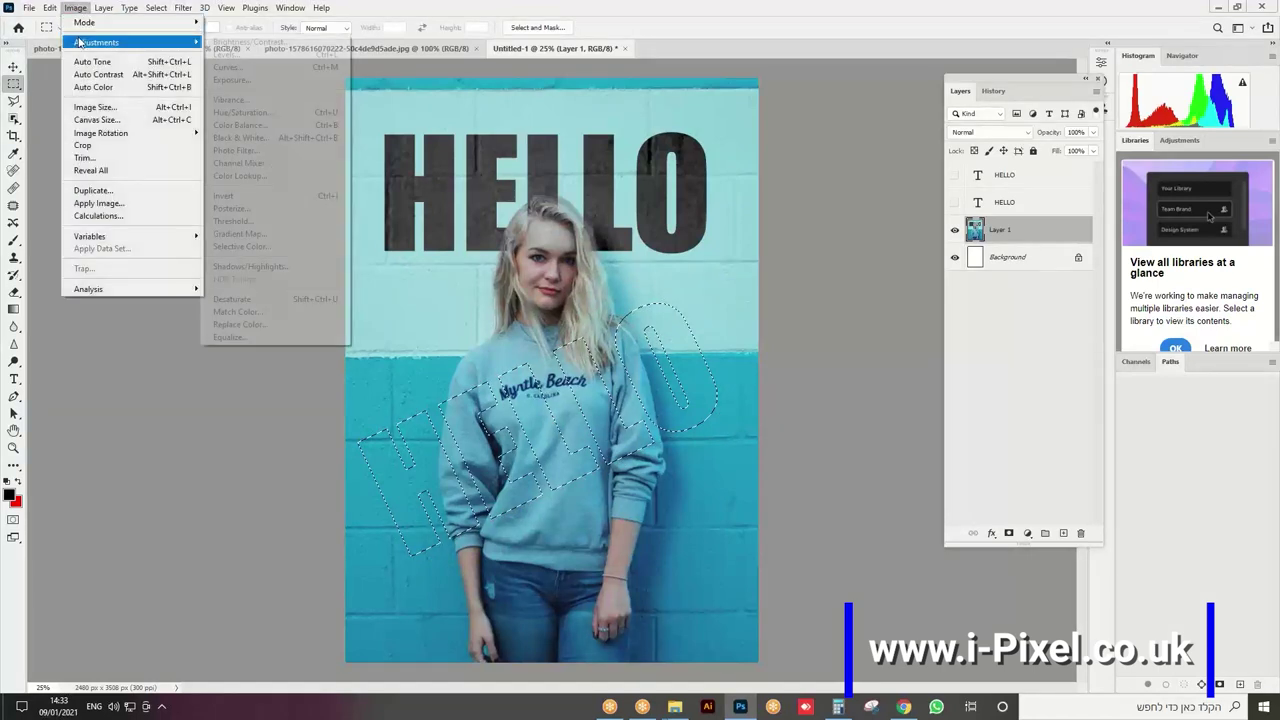
{"action": "left_click", "coordinate": [265, 137]}
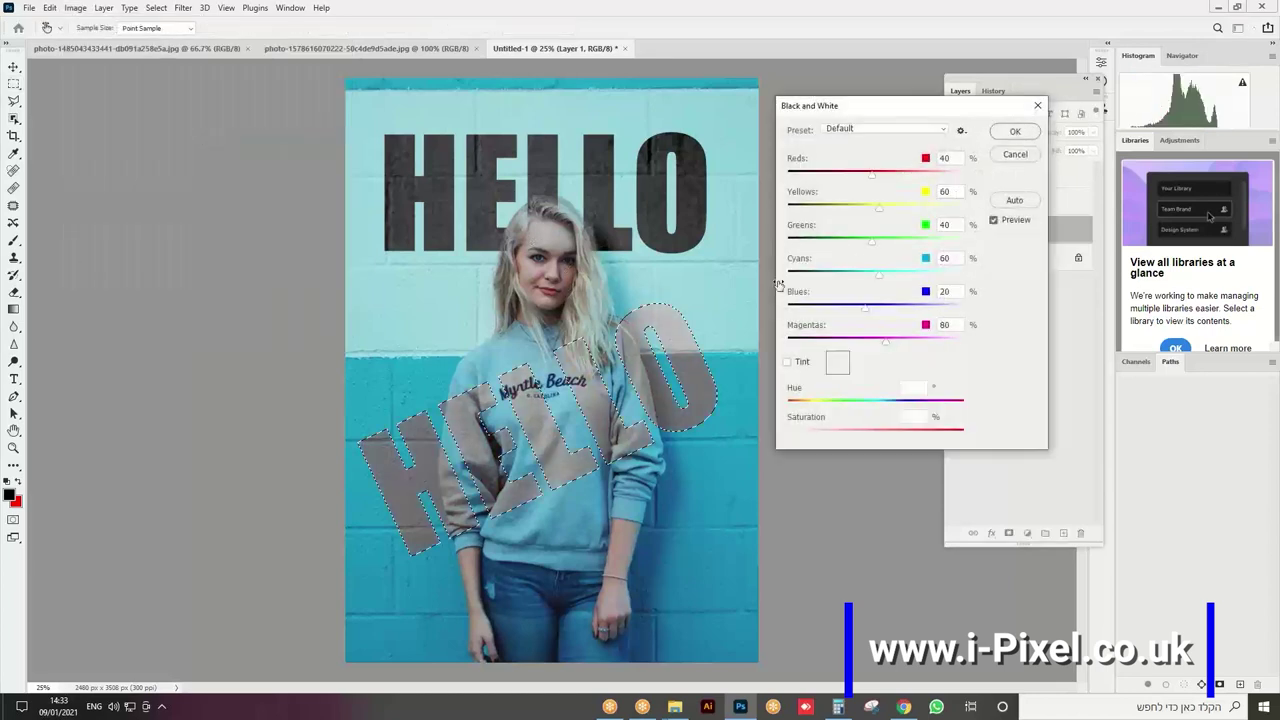
{"action": "left_click_drag", "start_coordinate": [872, 242], "coordinate": [828, 246]}
{"action": "mouse_move", "coordinate": [879, 207]}
{"action": "left_mouse_down"}
{"action": "mouse_move", "coordinate": [945, 213]}
{"action": "mouse_move", "coordinate": [830, 214]}
{"action": "left_mouse_up"}
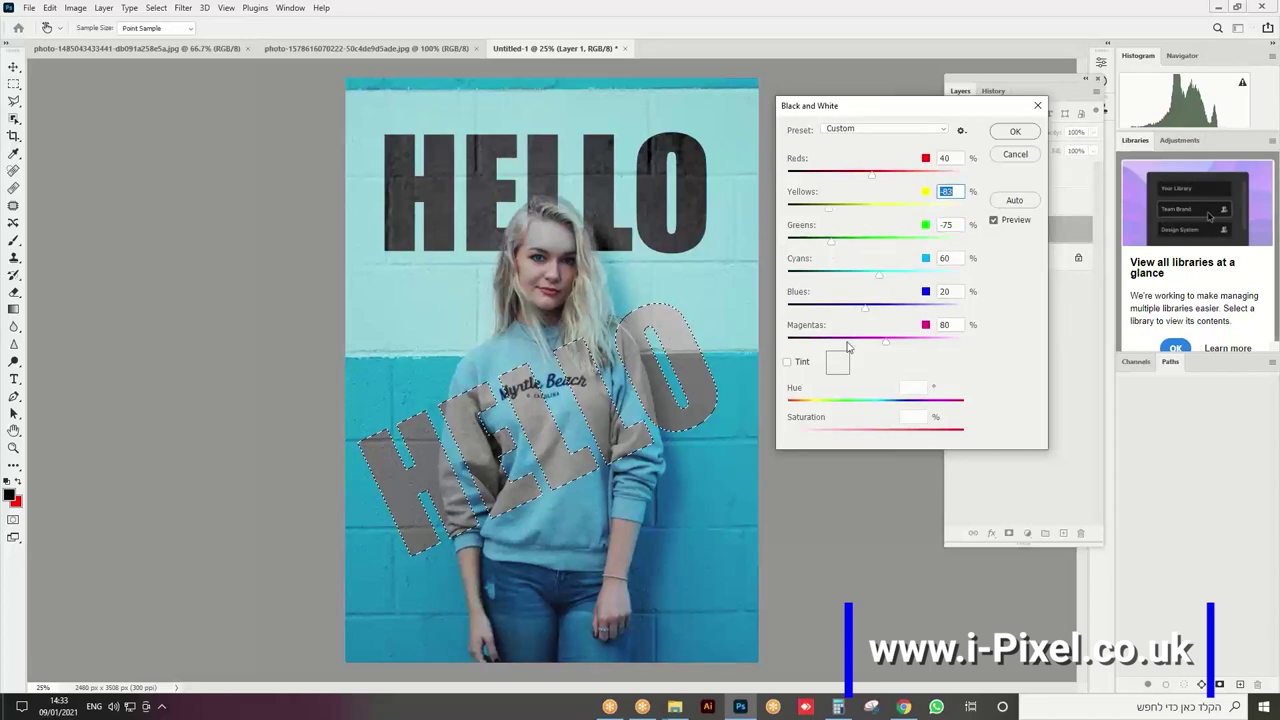
{"action": "left_click_drag", "start_coordinate": [890, 279], "coordinate": [918, 279]}
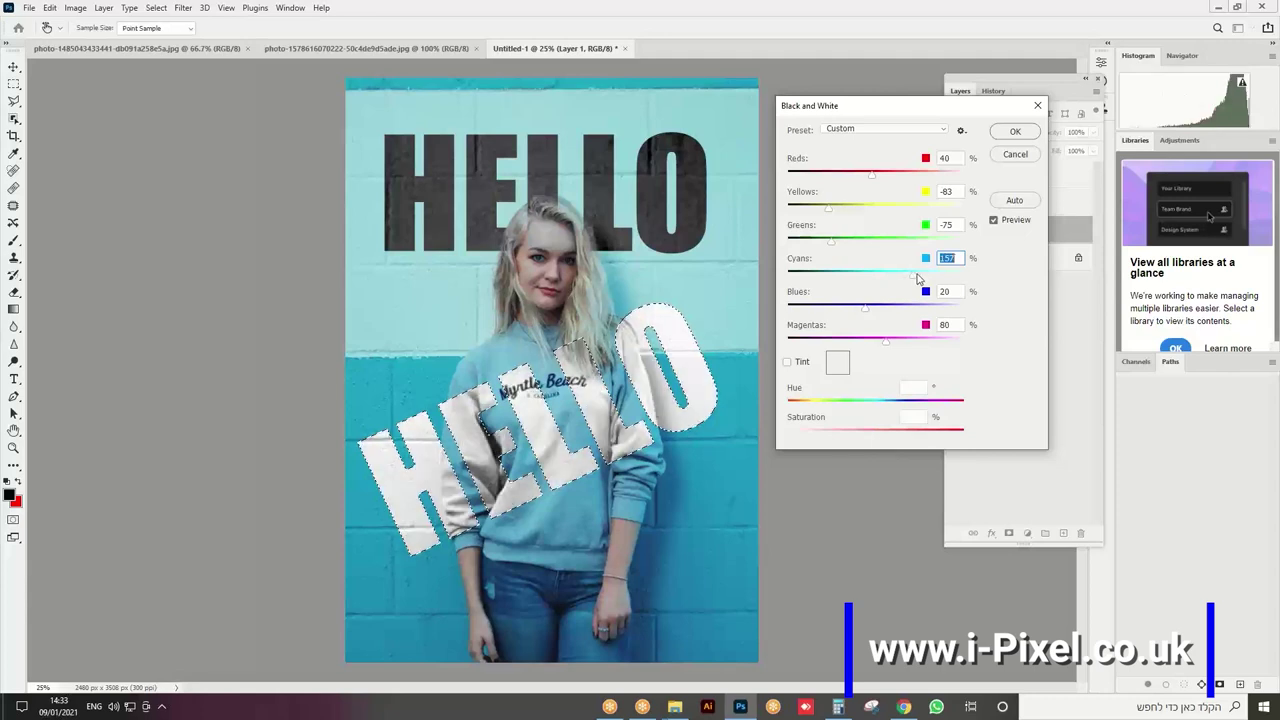
- Apply the white HELLO conversion, then load a fresh HELLO selection and move it over the jeans
{"action": "left_click", "coordinate": [1012, 133]}
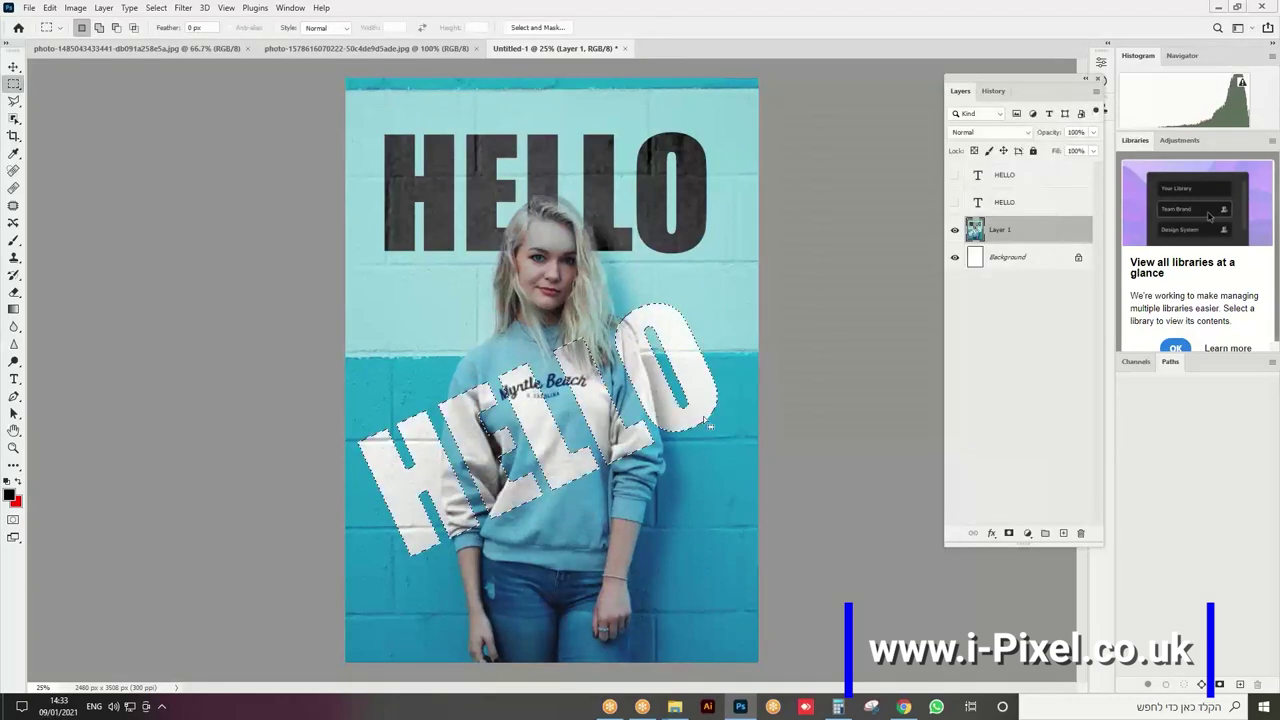
{"action": "key", "text": "ctrl+d"}
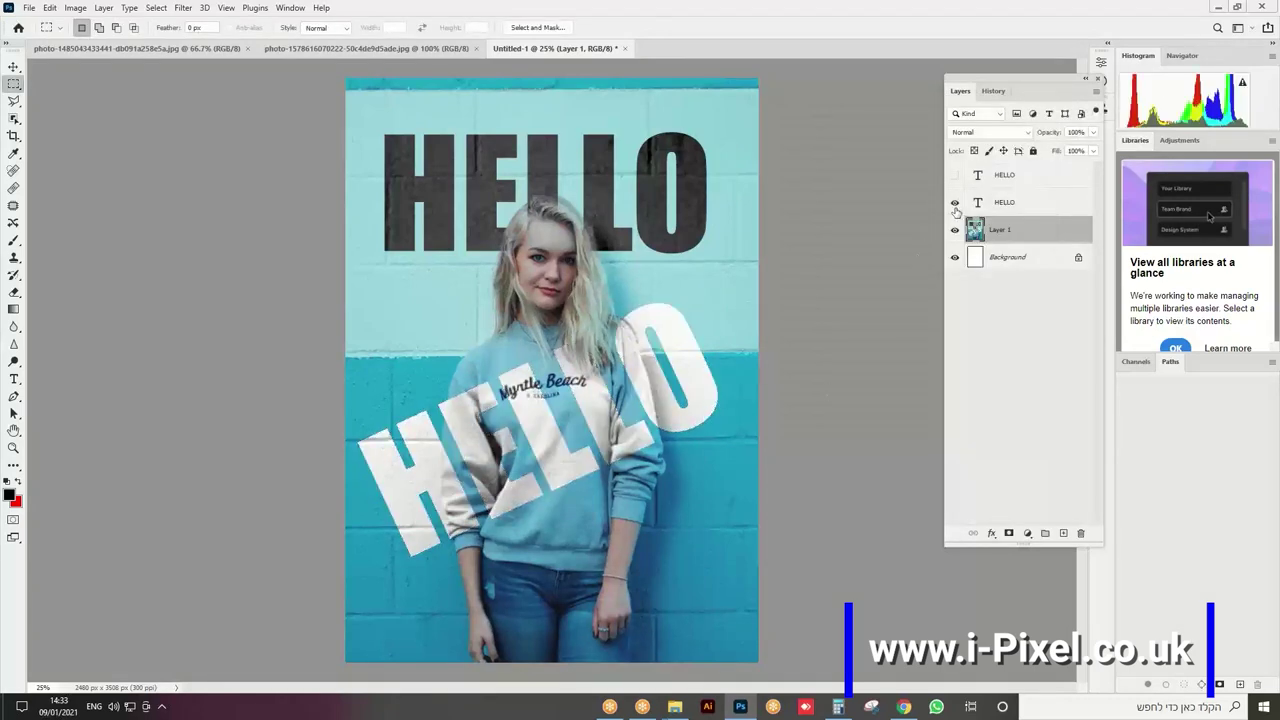
{"action": "left_click", "coordinate": [954, 203]}
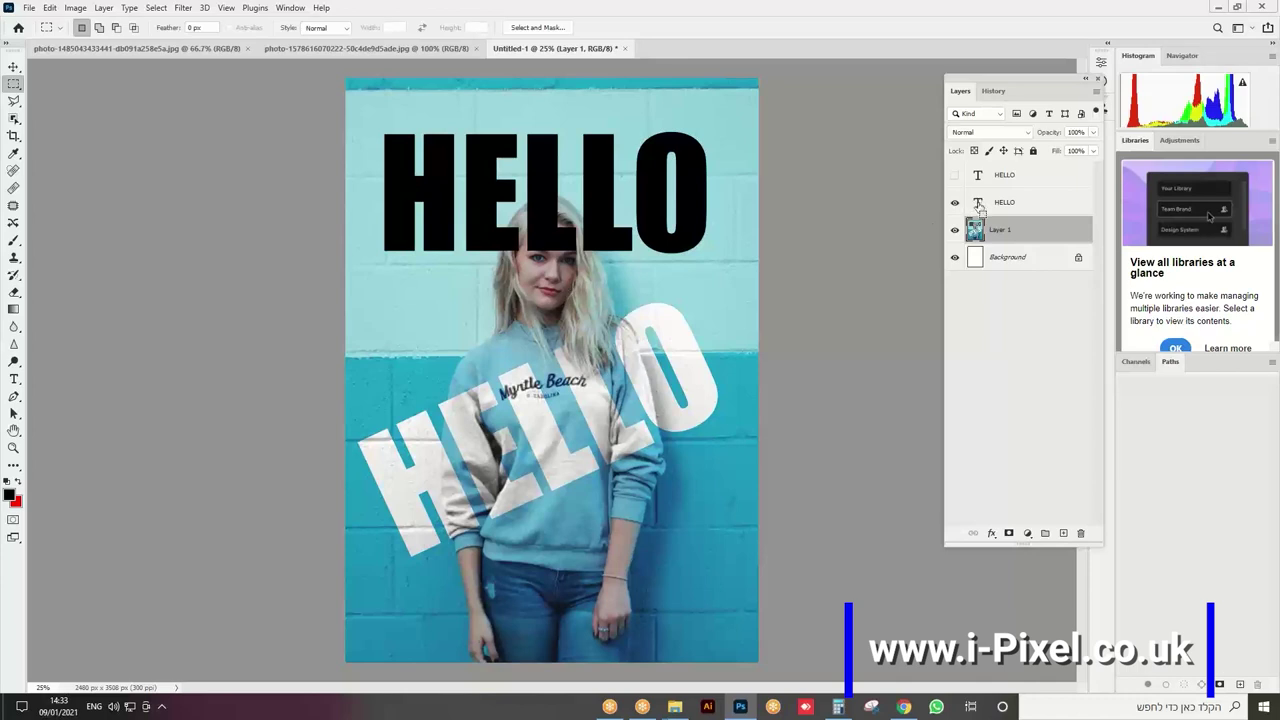
{"action": "left_click", "coordinate": [979, 205], "text": "ctrl"}
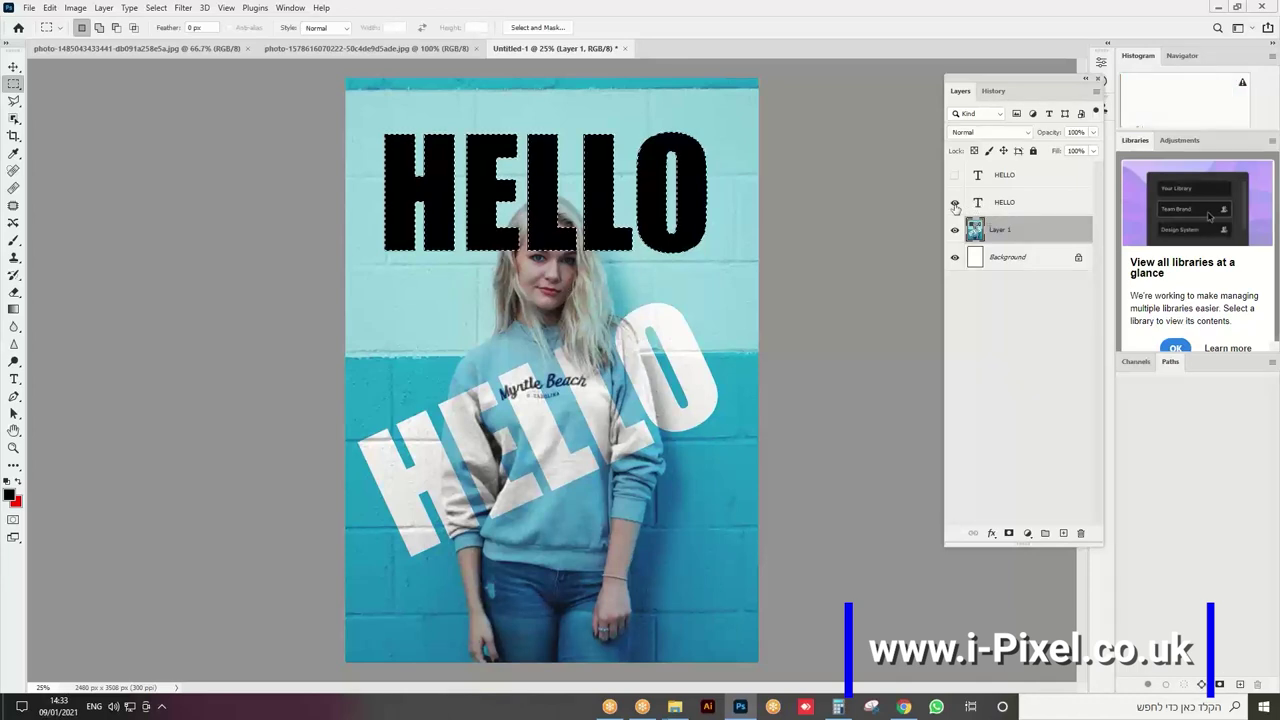
{"action": "left_click", "coordinate": [954, 204]}
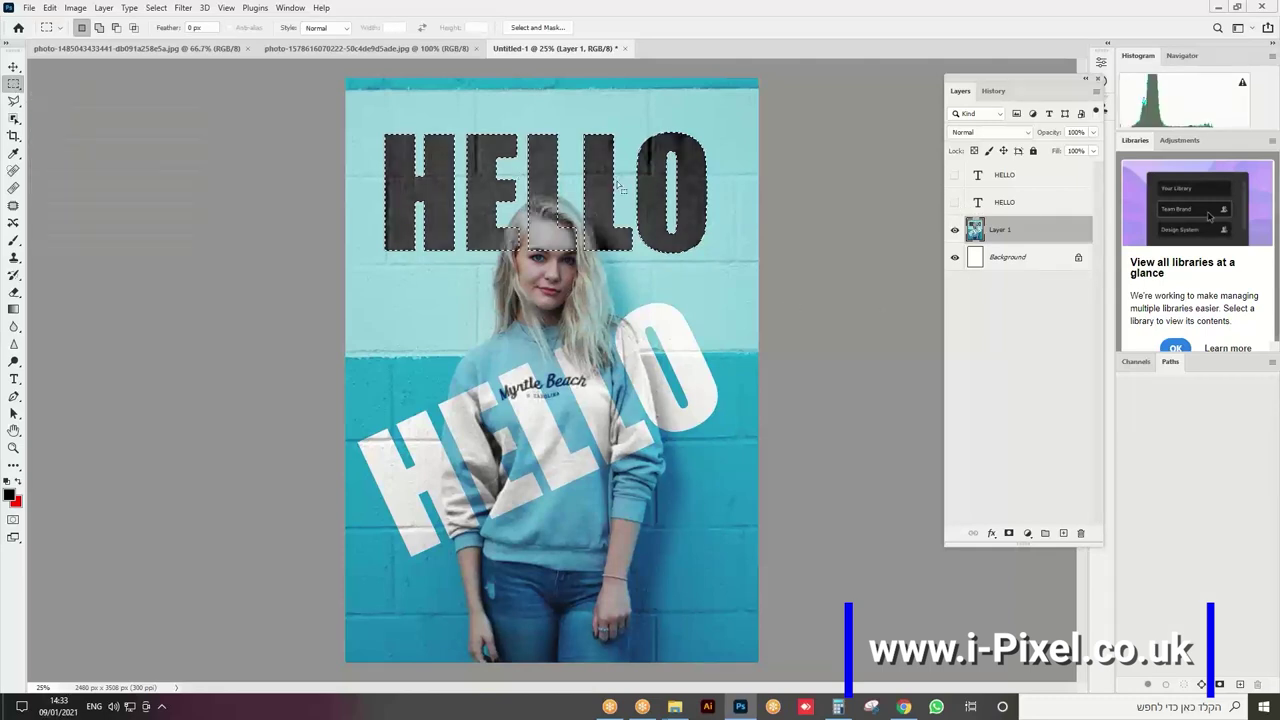
{"action": "mouse_move", "coordinate": [620, 188]}
{"action": "left_mouse_down"}
{"action": "mouse_move", "coordinate": [608, 420]}
{"action": "mouse_move", "coordinate": [620, 560]}
{"action": "left_mouse_up"}
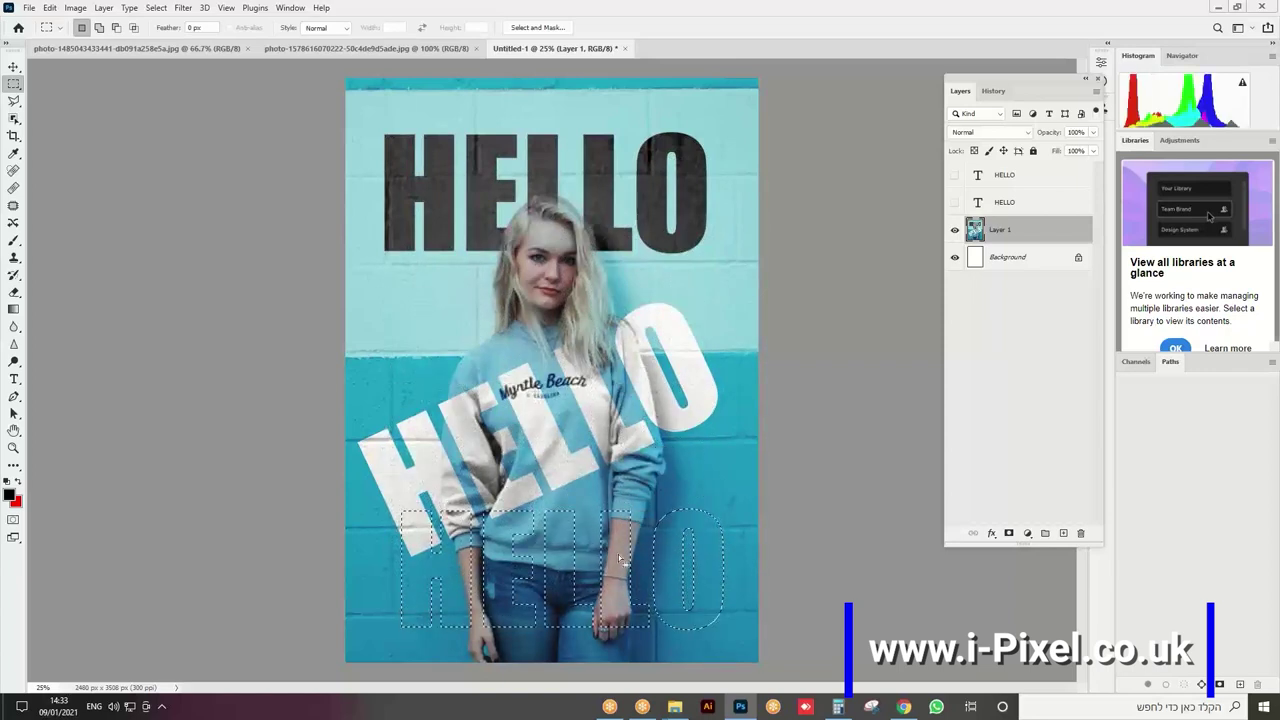
- Rotate the jeans HELLO selection to about 140° so it runs diagonally across the legs
{"action": "left_click", "coordinate": [157, 8]}
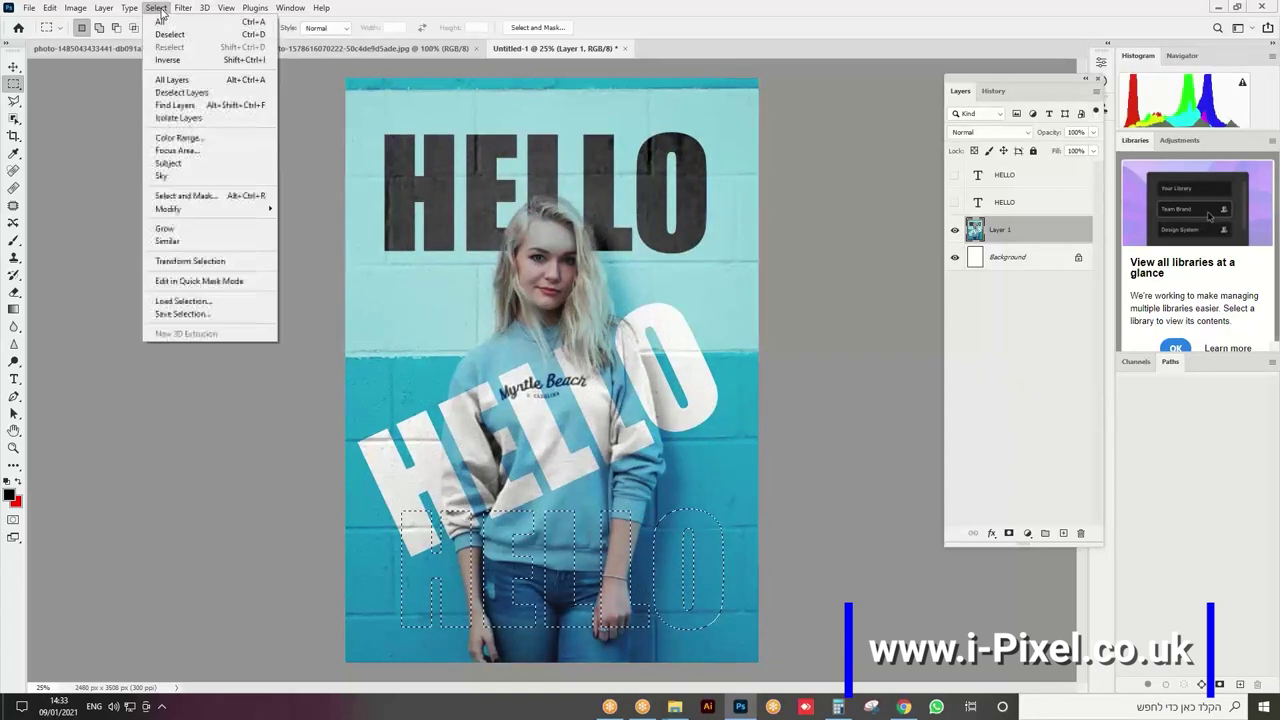
{"action": "left_click", "coordinate": [185, 264]}
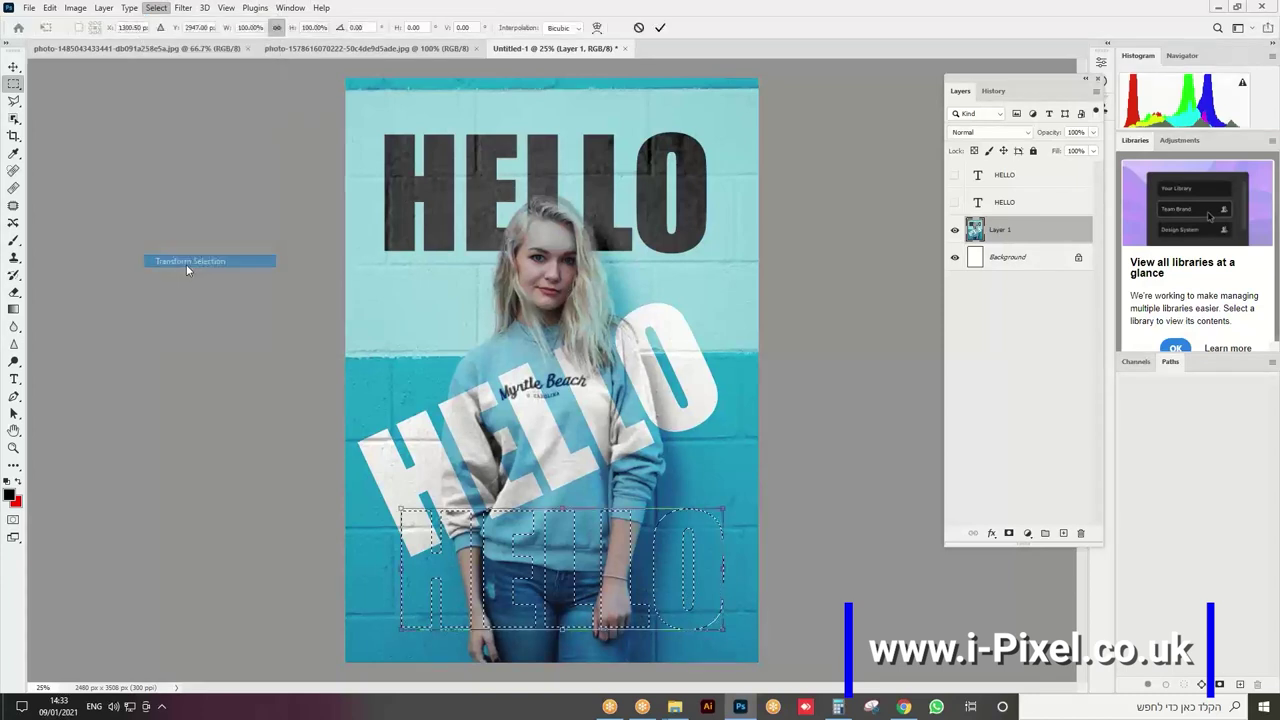
{"action": "mouse_move", "coordinate": [395, 492]}
{"action": "left_mouse_down"}
{"action": "mouse_move", "coordinate": [688, 524]}
{"action": "mouse_move", "coordinate": [632, 440]}
{"action": "left_mouse_up"}
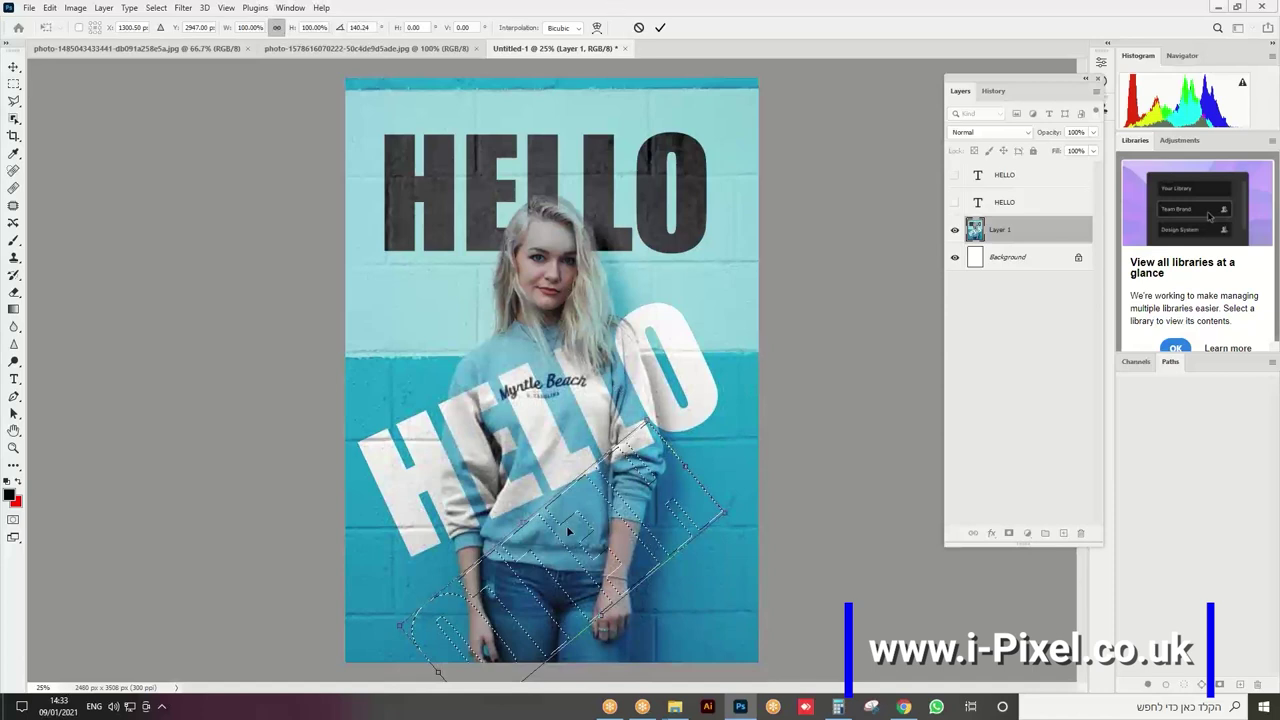
{"action": "left_click", "coordinate": [660, 30]}
{"action": "left_click", "coordinate": [75, 8]}
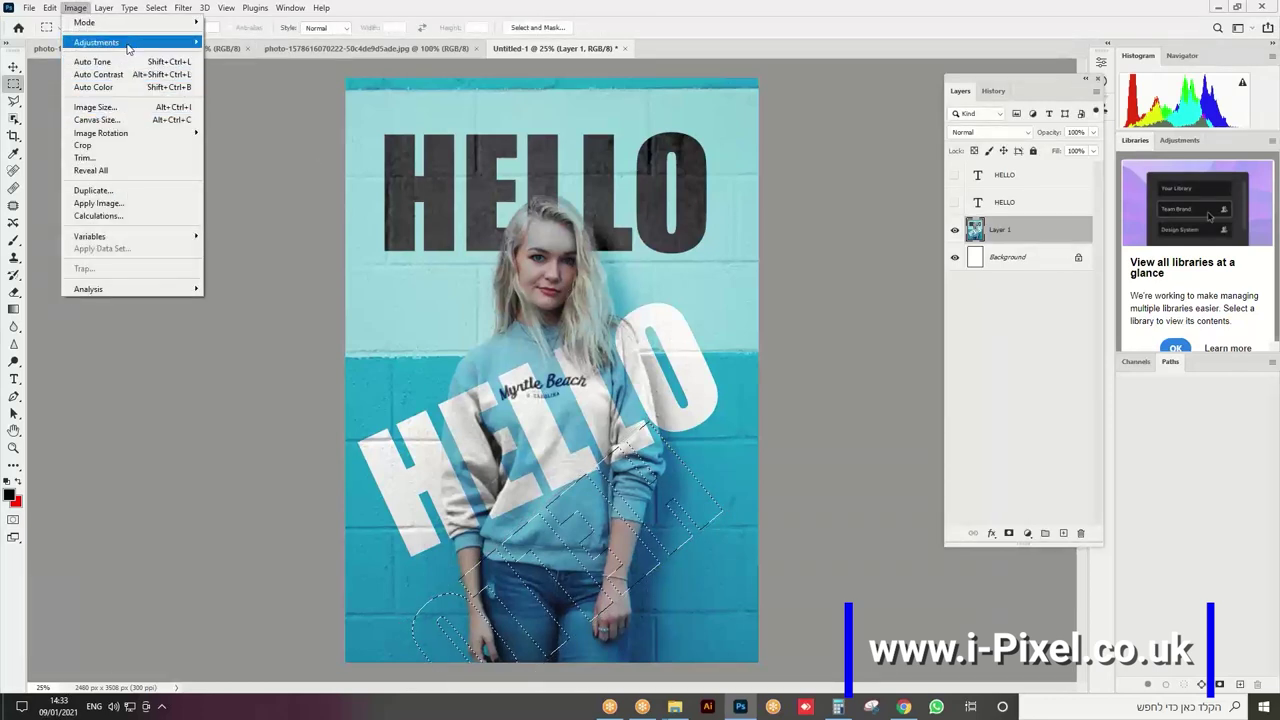
{"action": "mouse_move", "coordinate": [96, 42]}
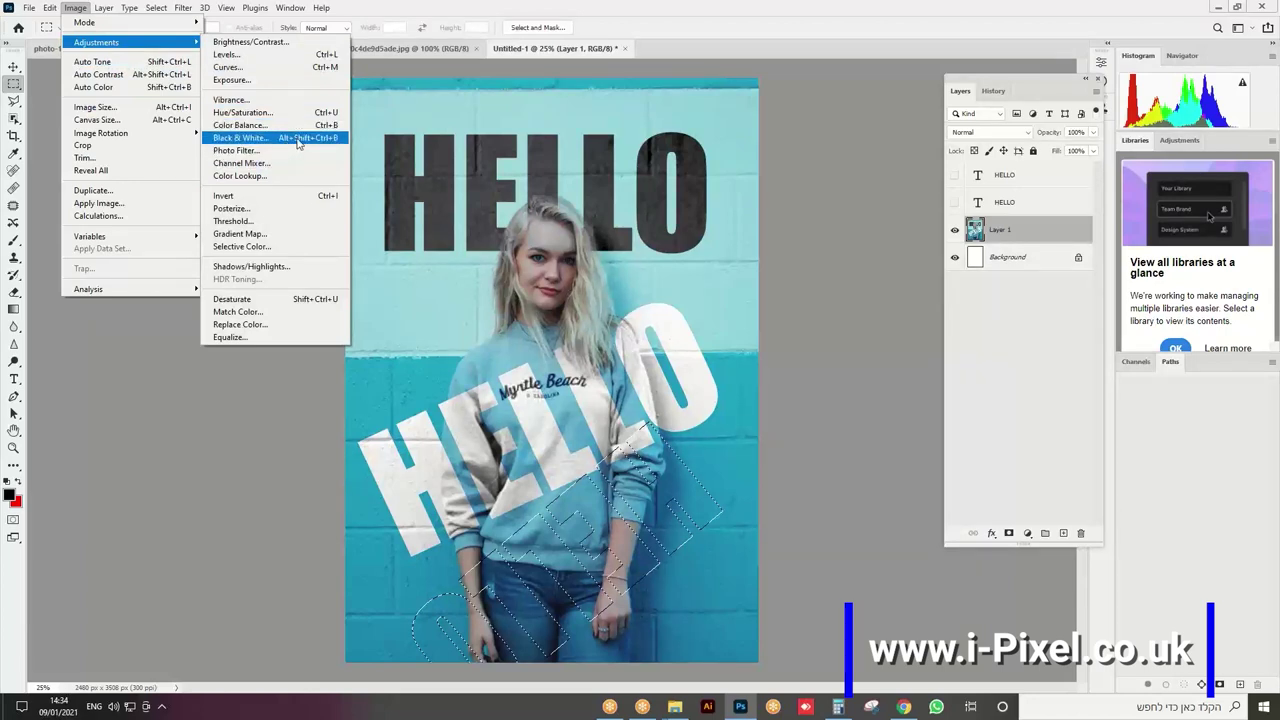
- Apply Black & White to the lower diagonal HELLO with Yellows 211 and Cyans 208
{"action": "left_click", "coordinate": [318, 141]}
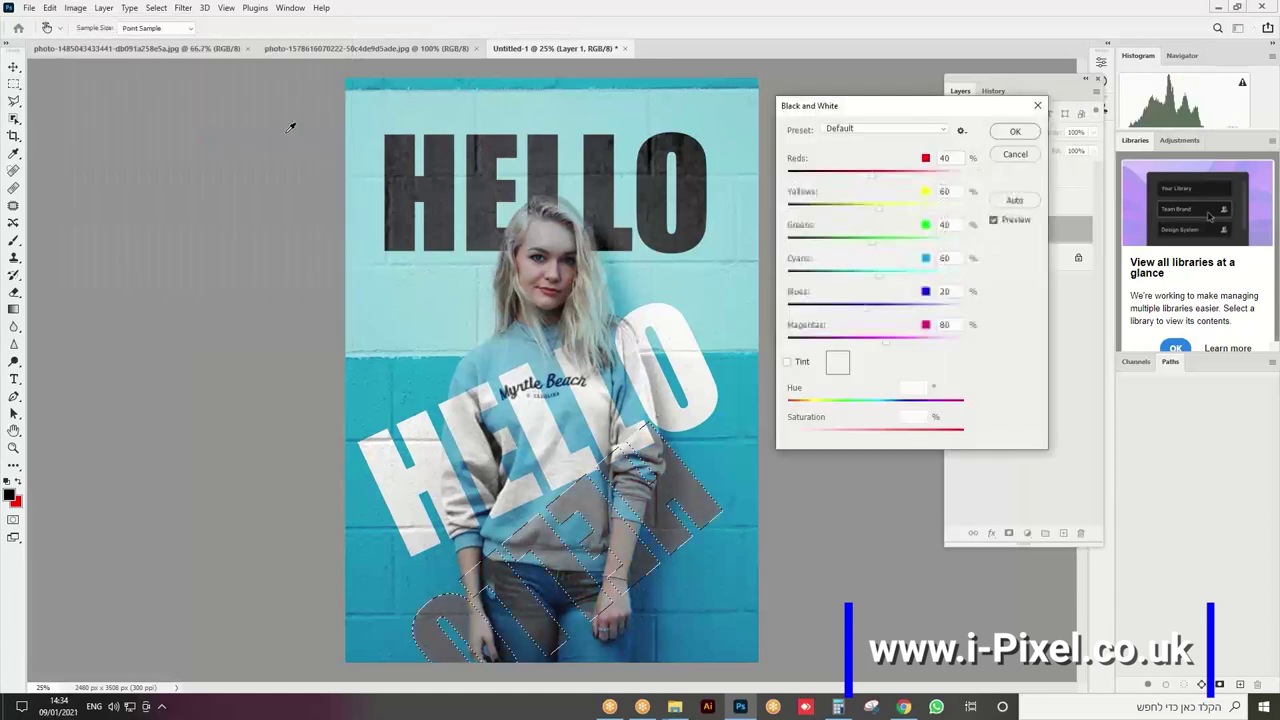
{"action": "left_click", "coordinate": [932, 207]}
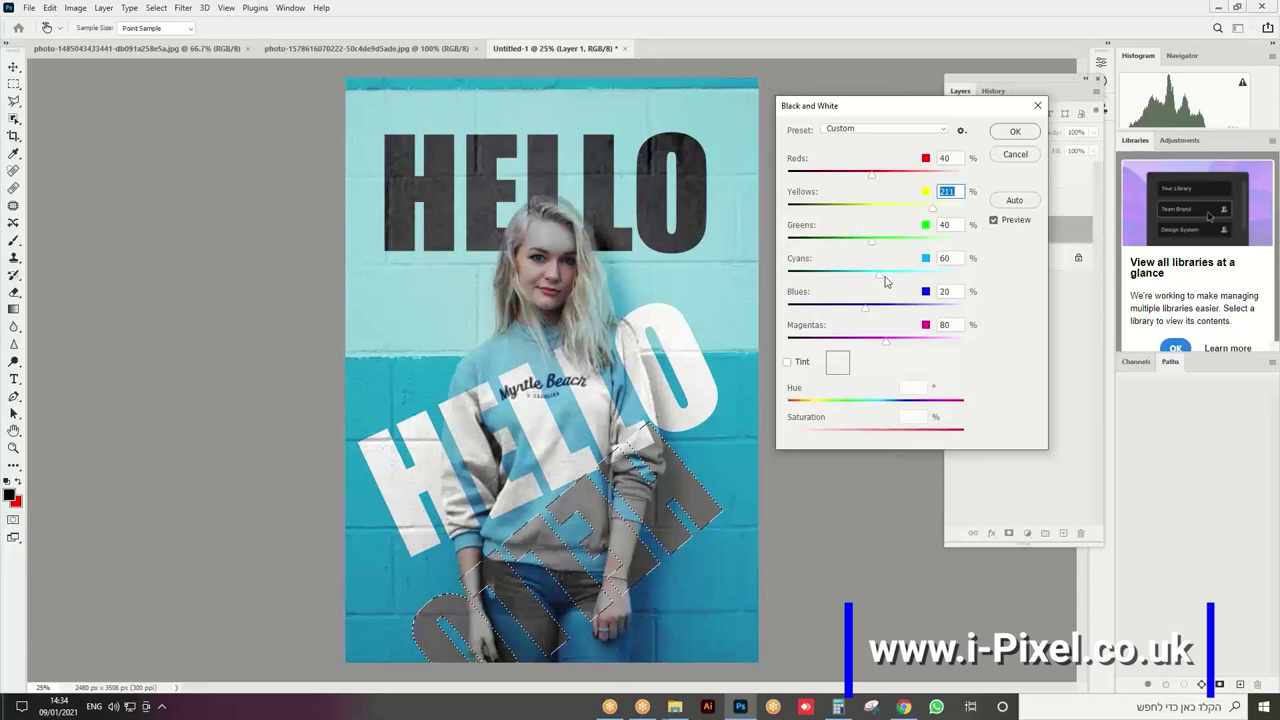
{"action": "left_click_drag", "start_coordinate": [880, 274], "coordinate": [932, 274]}
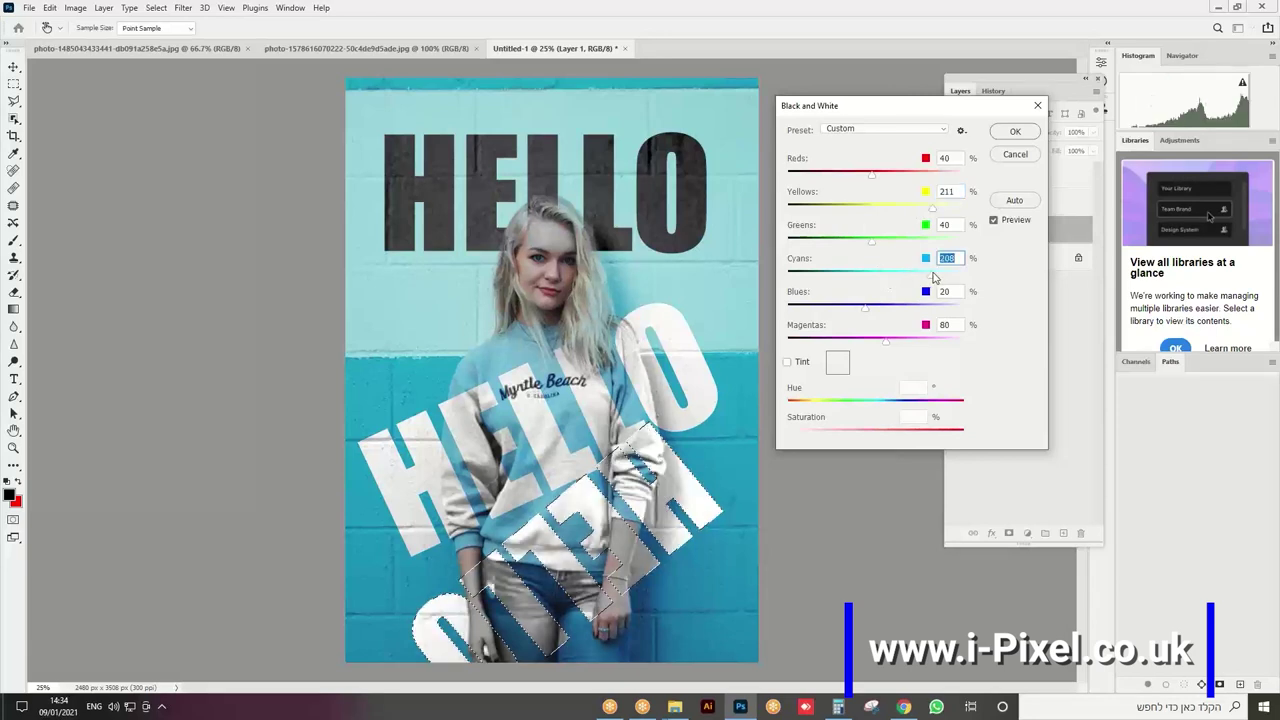
{"action": "left_click", "coordinate": [1014, 131]}
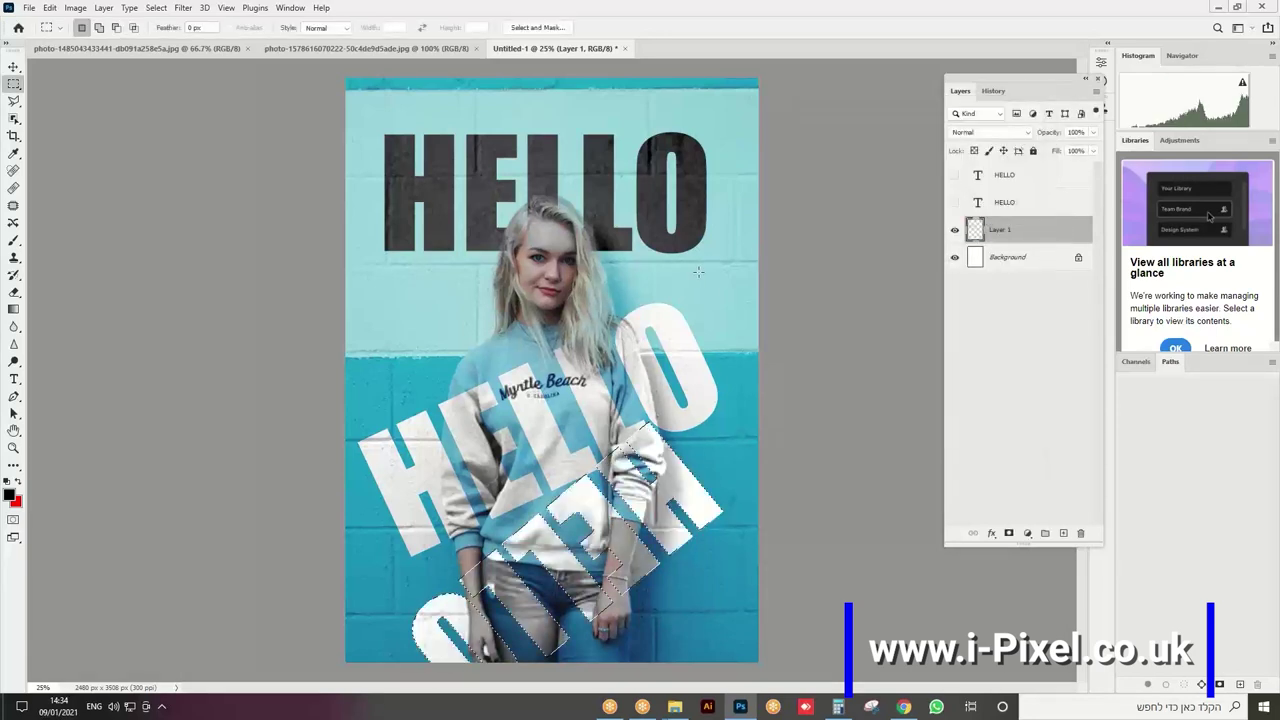